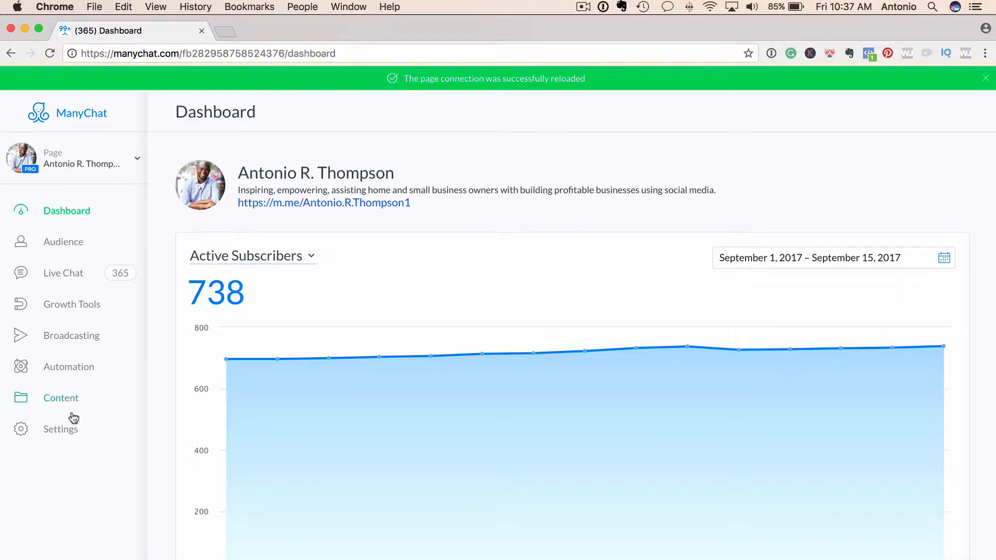
Open the custom fields list in the bot settings.
click(53, 435)
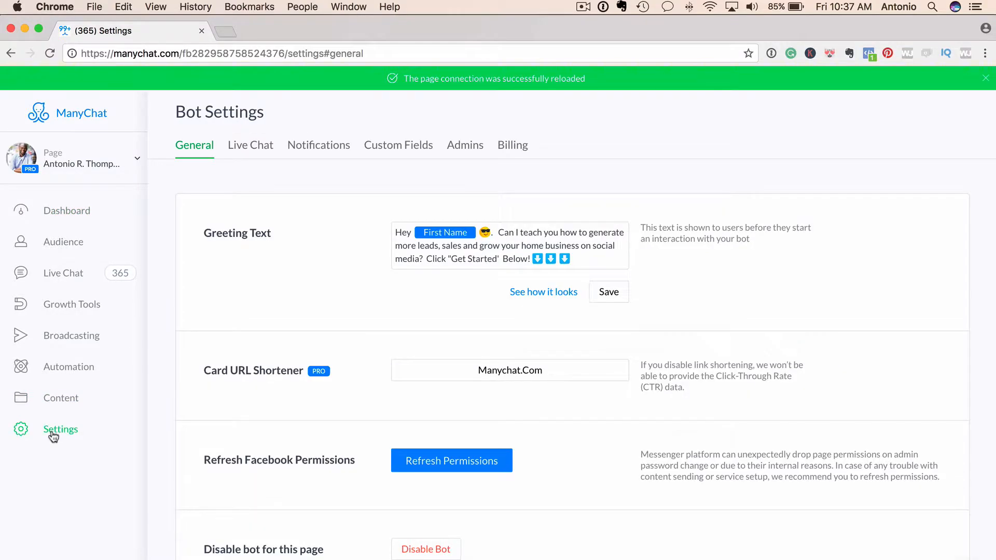
click(383, 151)
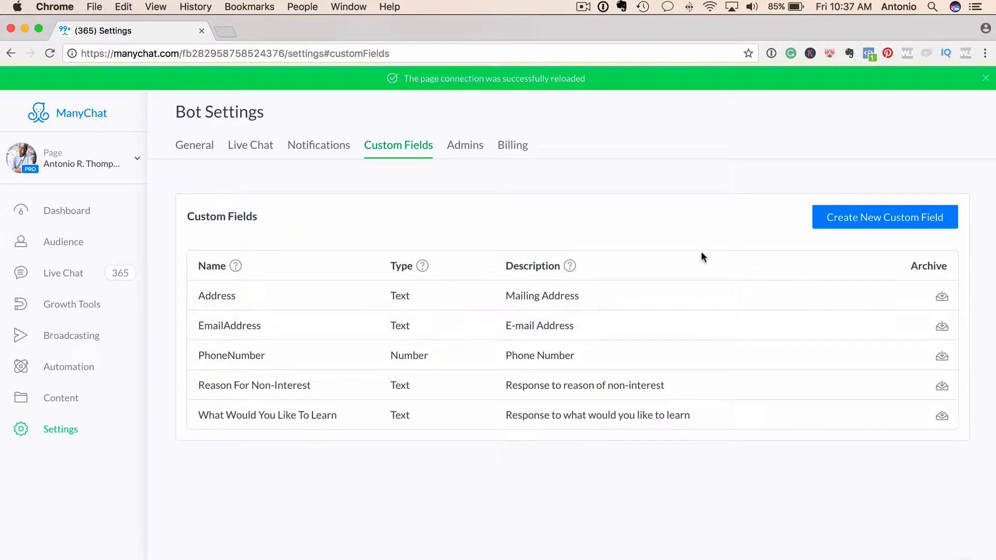
click(880, 222)
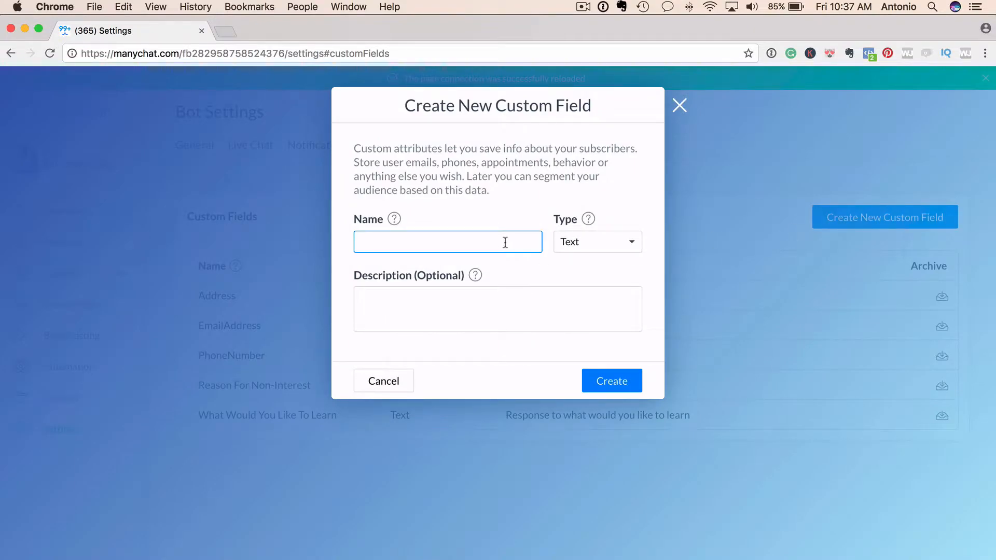
text(Email)
click(596, 243)
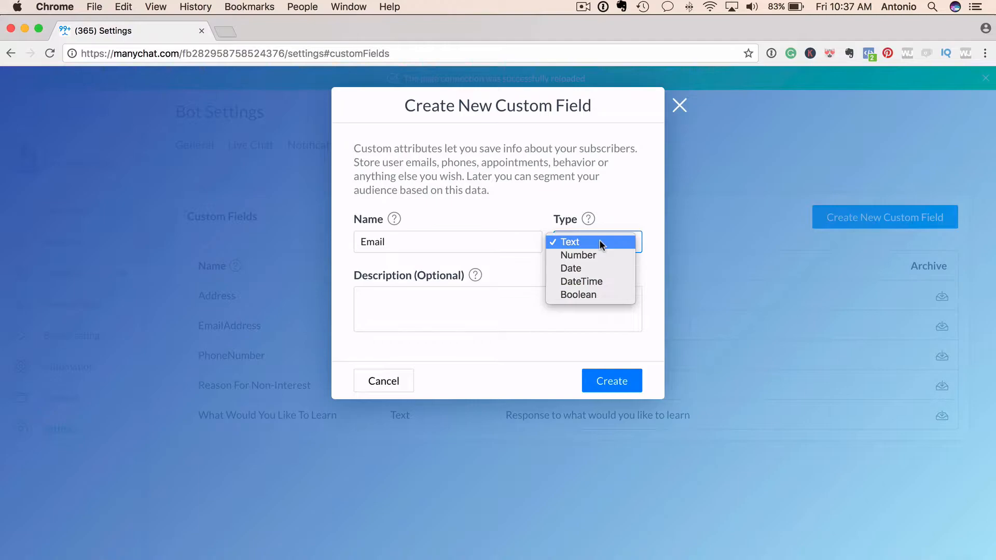
click(600, 244)
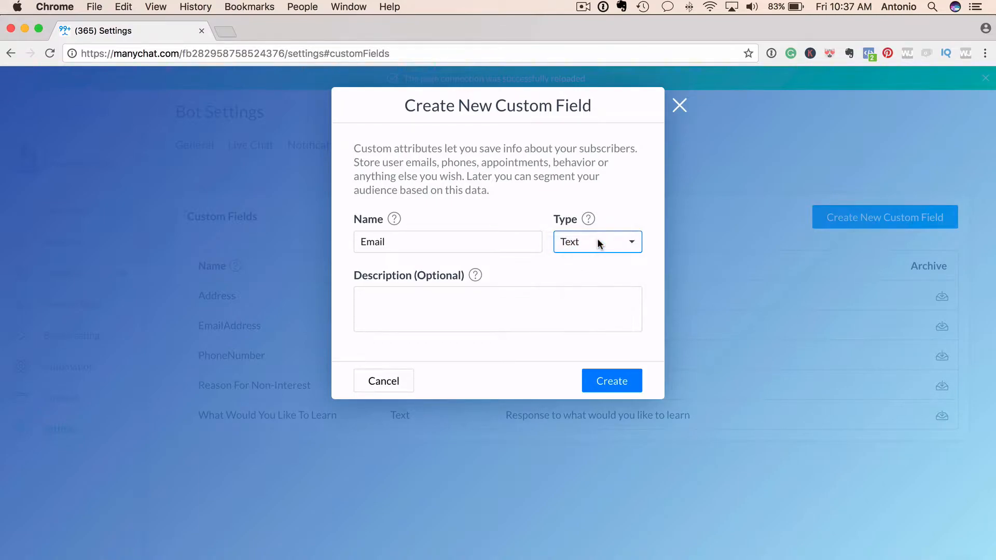
click(469, 320)
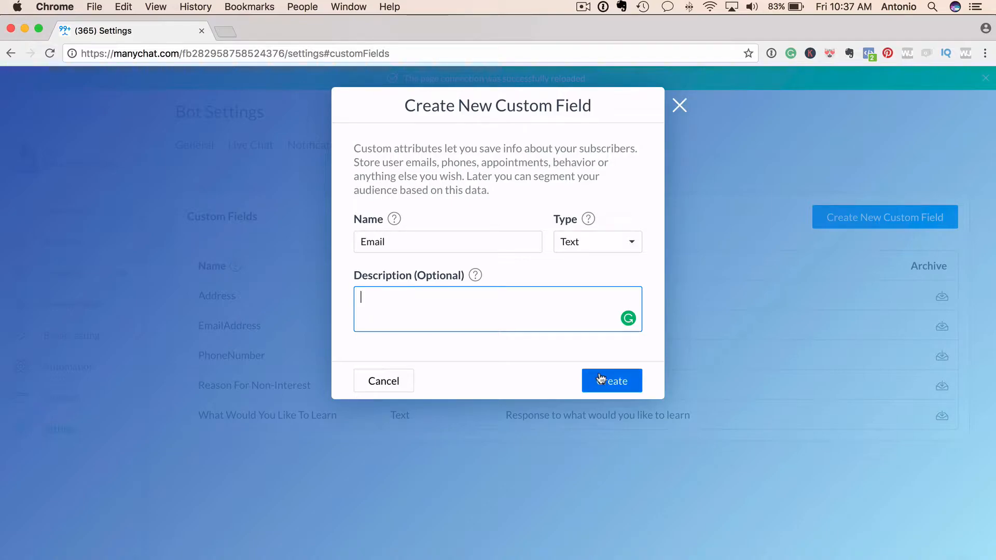
click(397, 386)
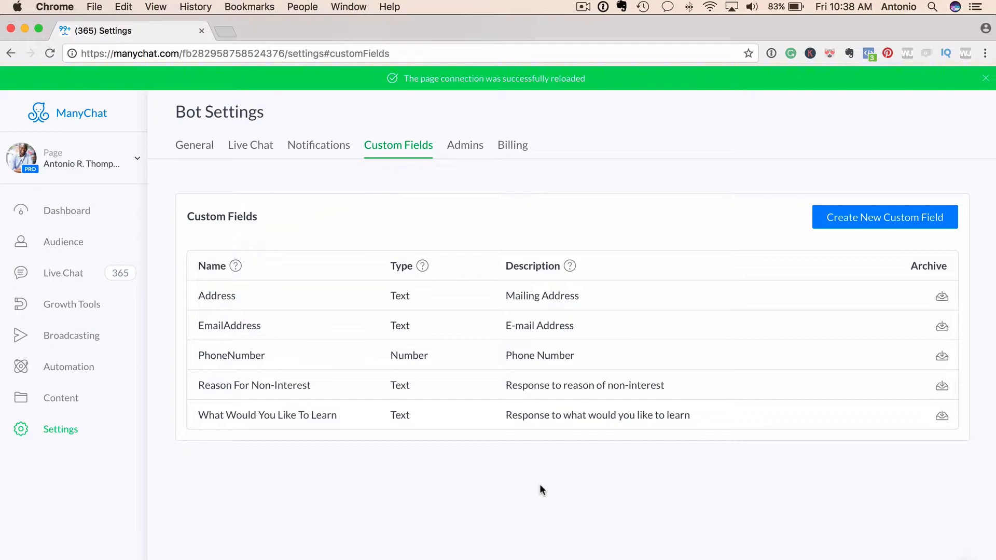
Delete the existing "email" rule from the automation keywords.
click(55, 368)
click(73, 478)
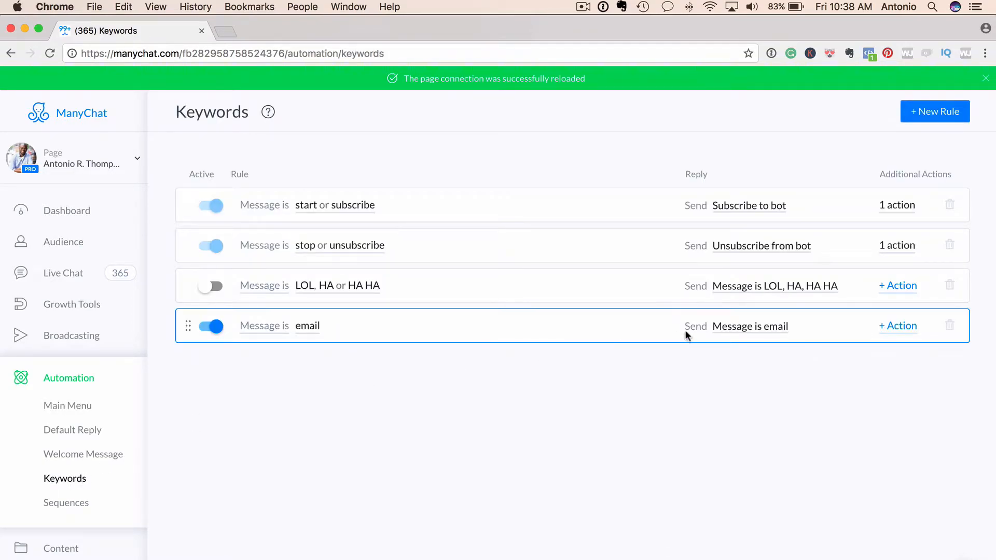
click(954, 328)
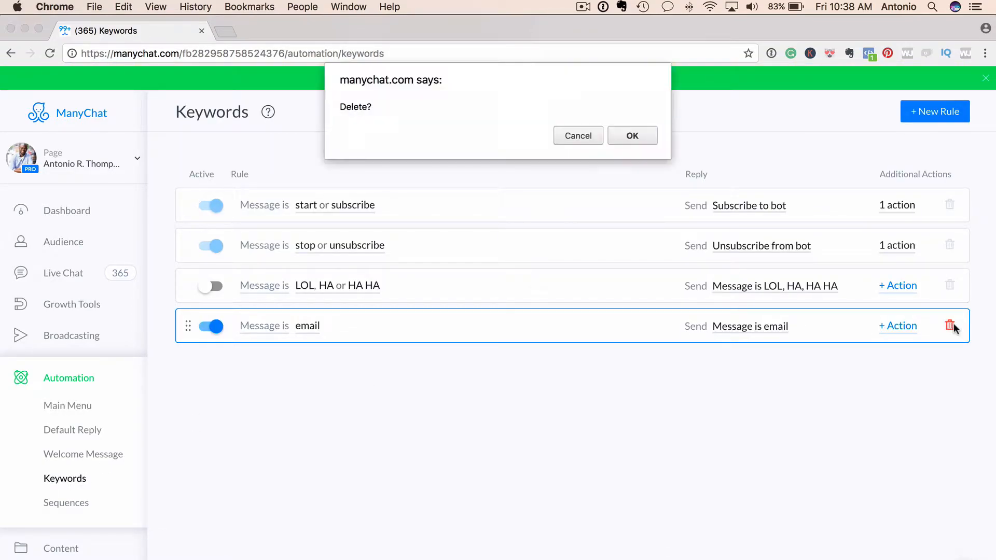
click(634, 135)
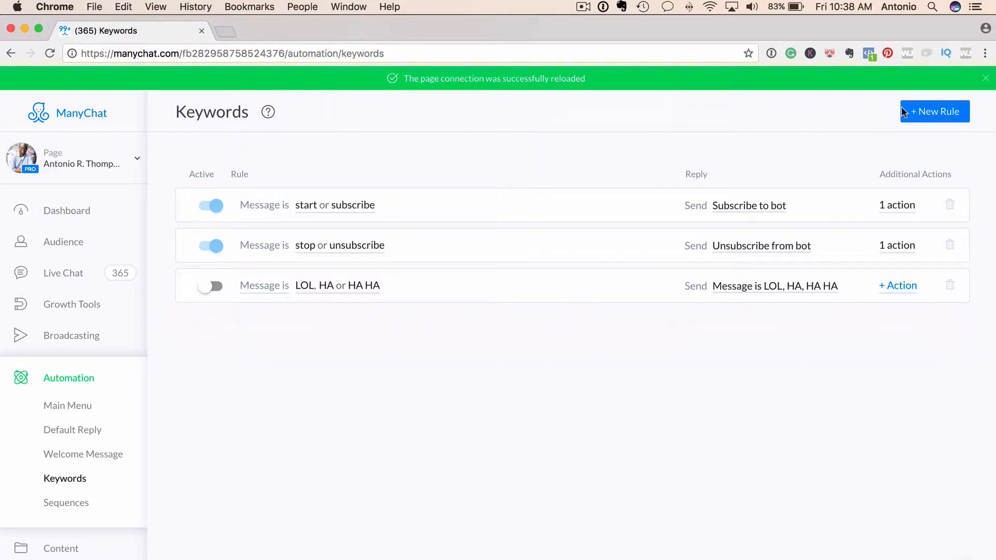
Create a new keyword rule for messages that are "email".
click(917, 111)
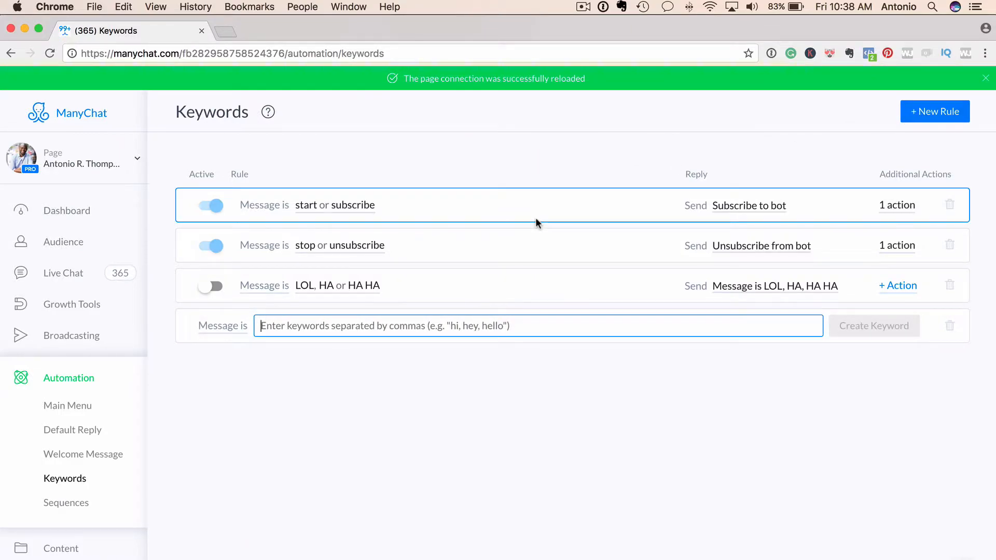
text(email)
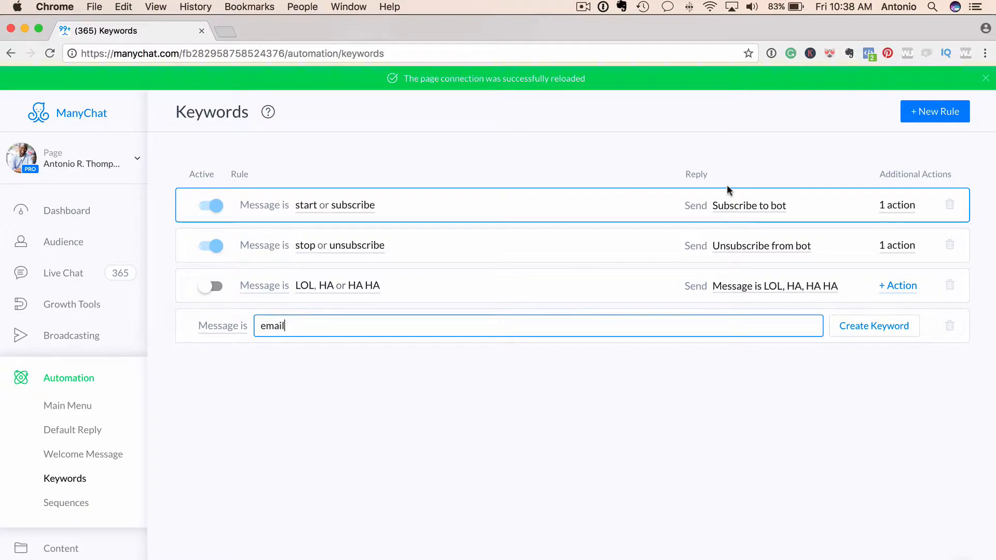
click(861, 327)
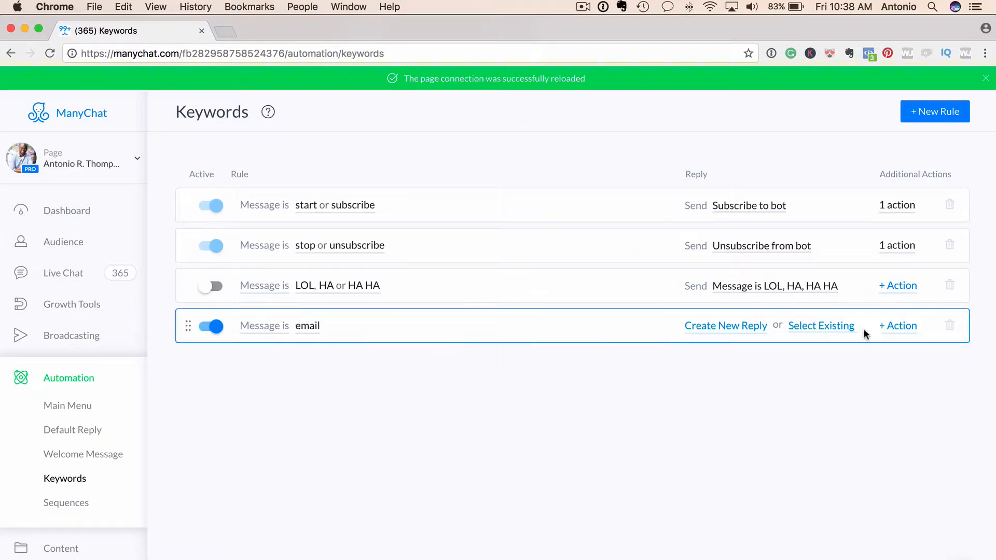
Create a new reply for the email keyword, replacing its text block with a User Input block asking "What's your best e-mail address?".
click(729, 335)
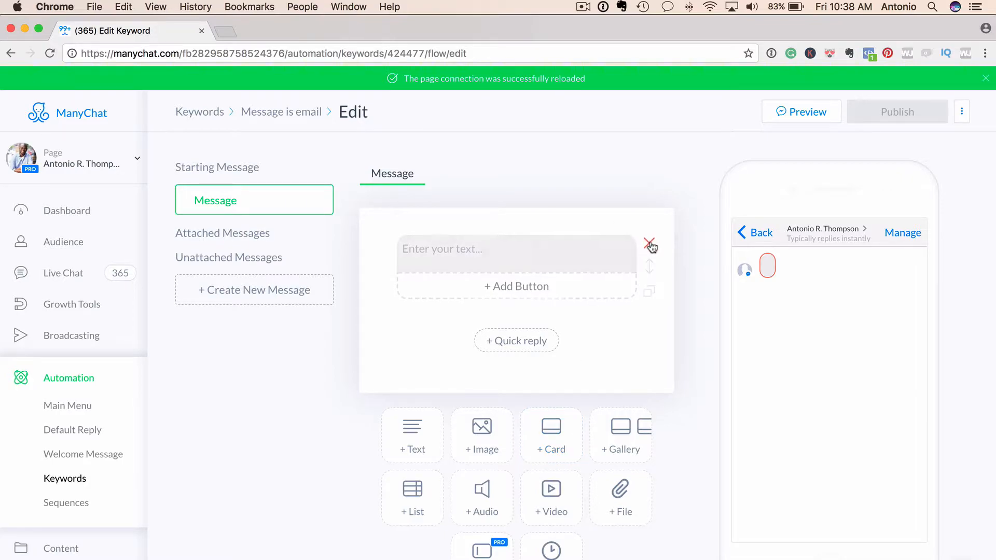
click(651, 246)
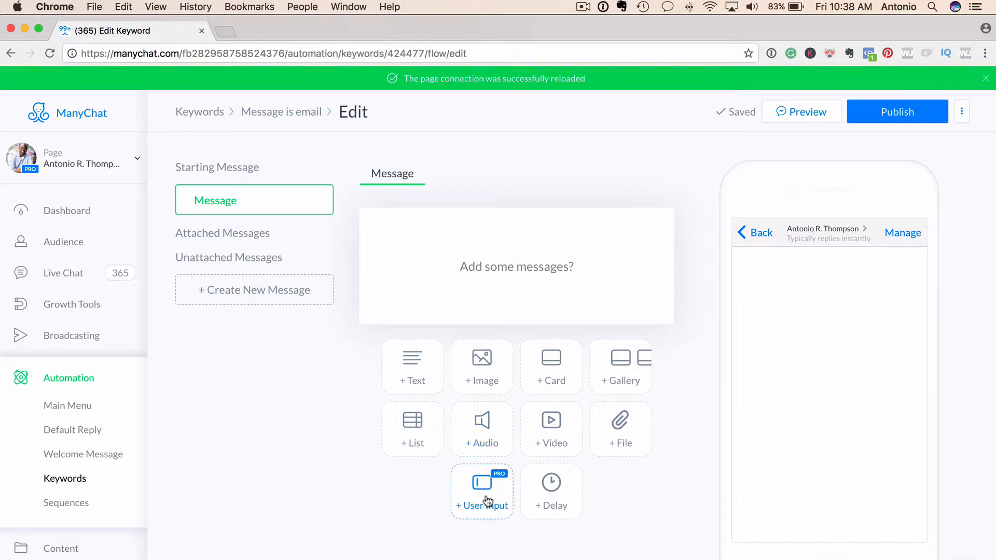
click(487, 500)
click(479, 275)
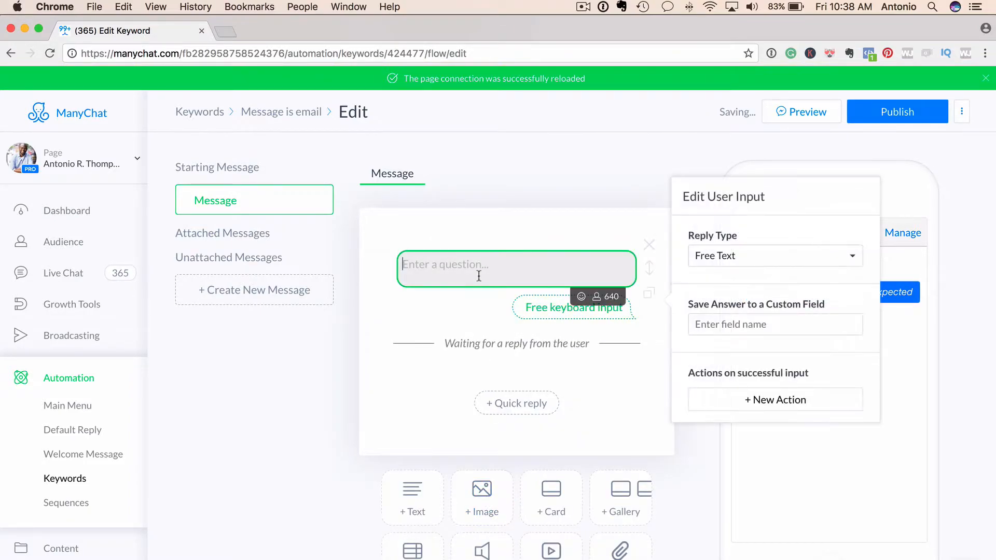
text(What's your best e-)
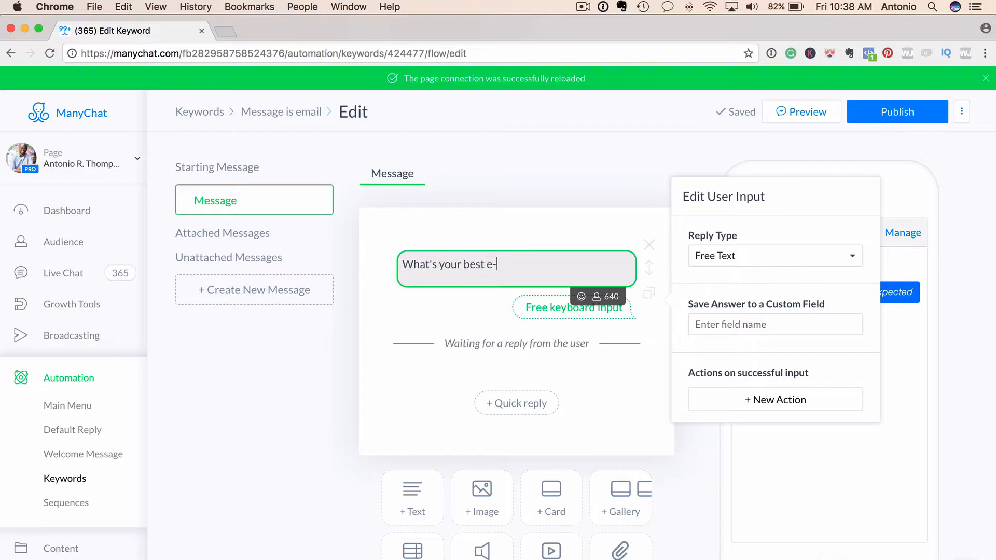
text(mail address?)
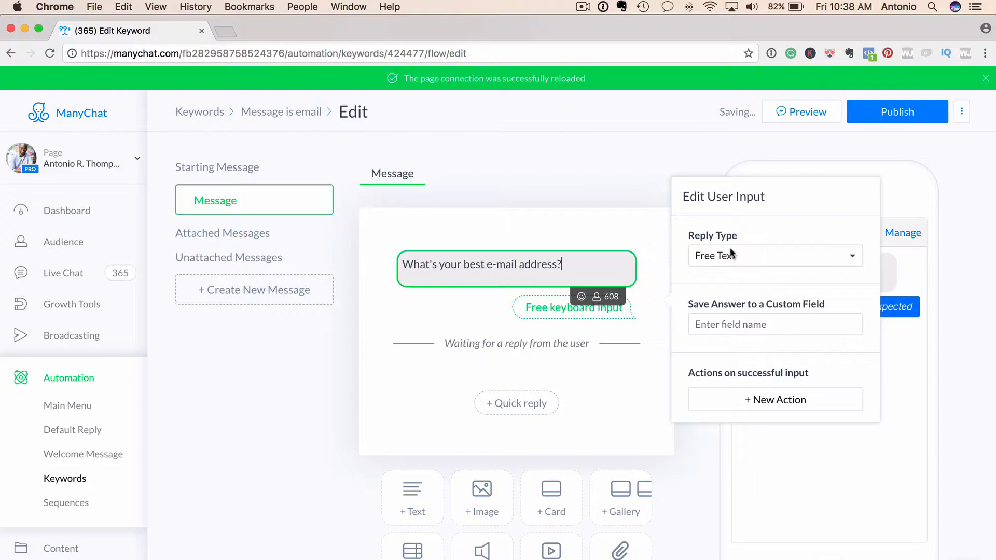
Set the question's reply type to Email and save the answer to the EmailAddress custom field.
click(767, 254)
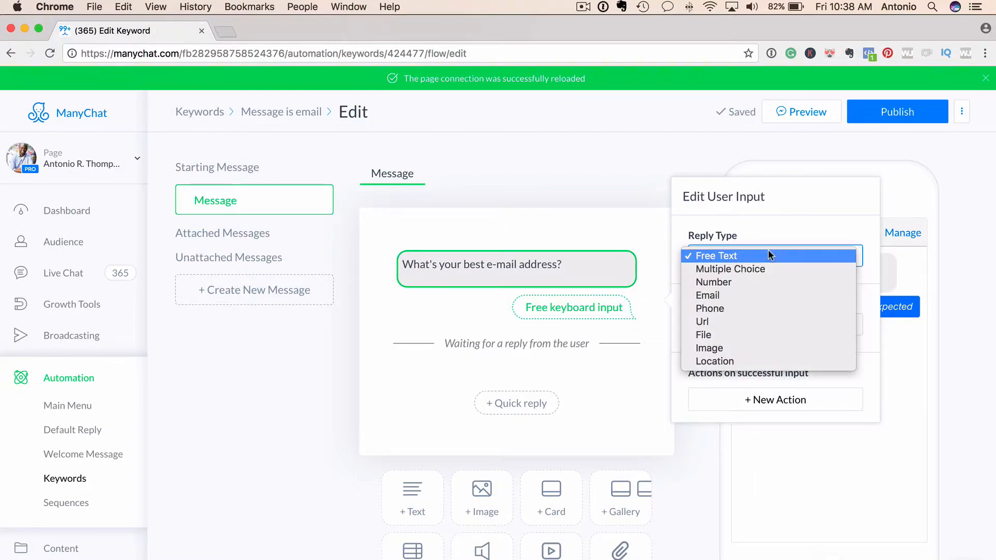
click(740, 300)
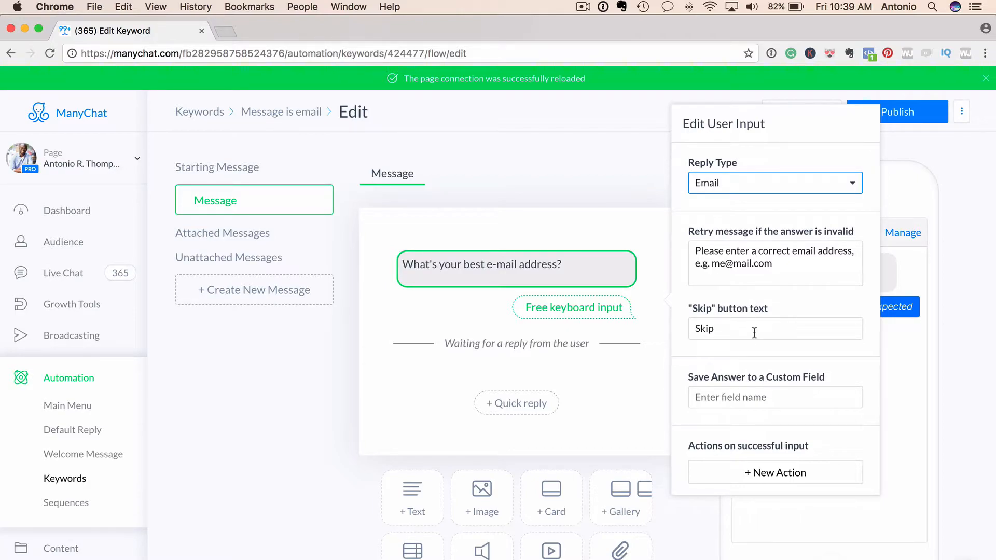
click(749, 399)
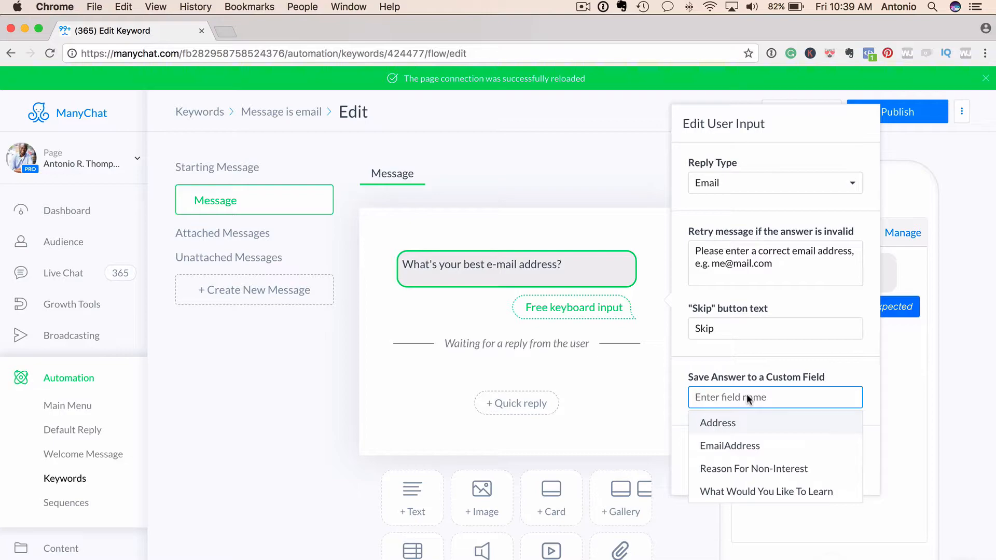
click(747, 449)
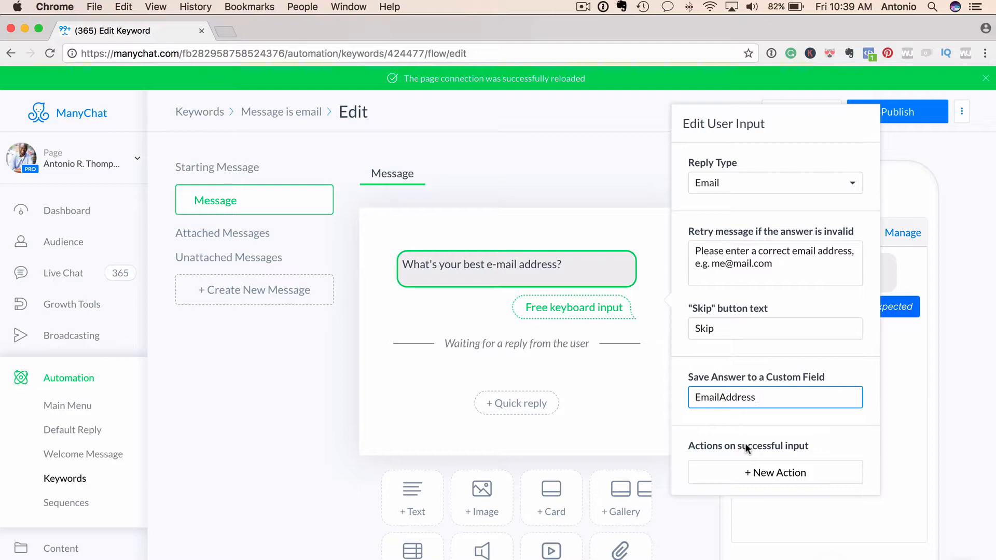
Add an "Unsubscribe from bot" action on successful input and publish the keyword reply.
click(756, 474)
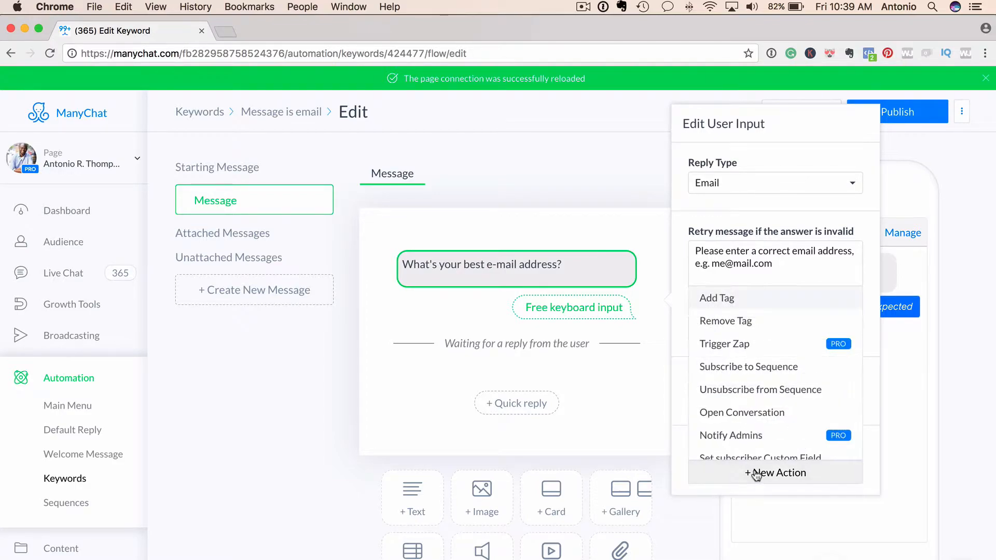
scroll(757, 410, down, 3)
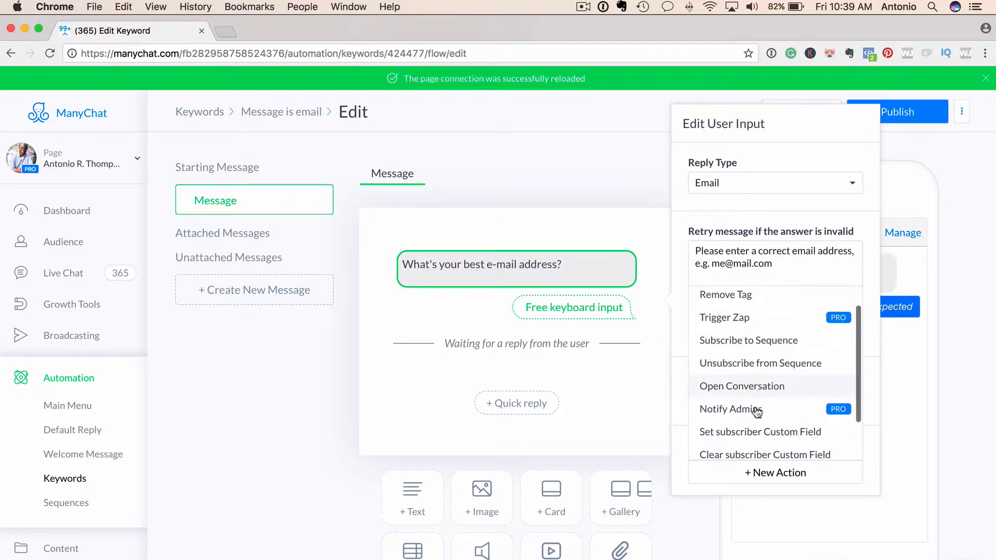
click(747, 447)
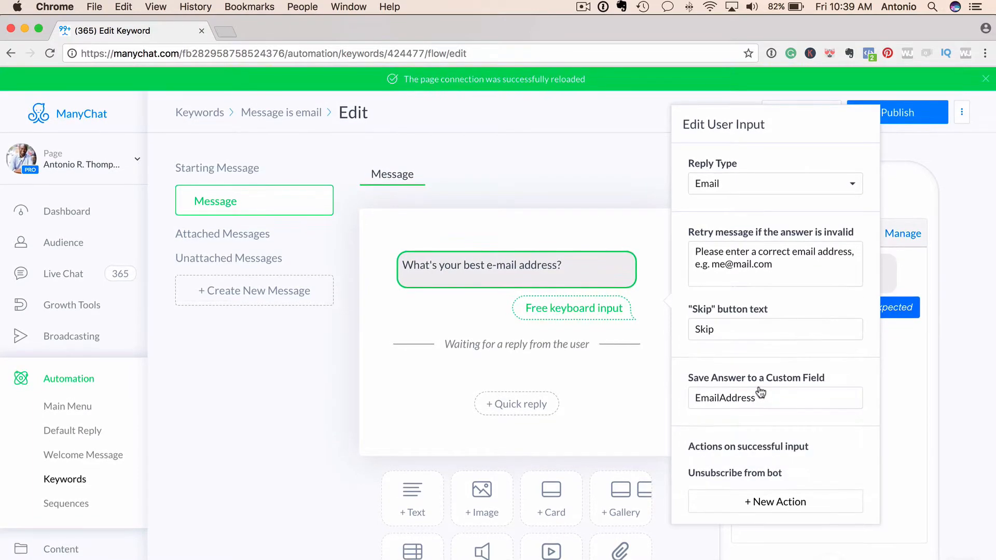
click(767, 501)
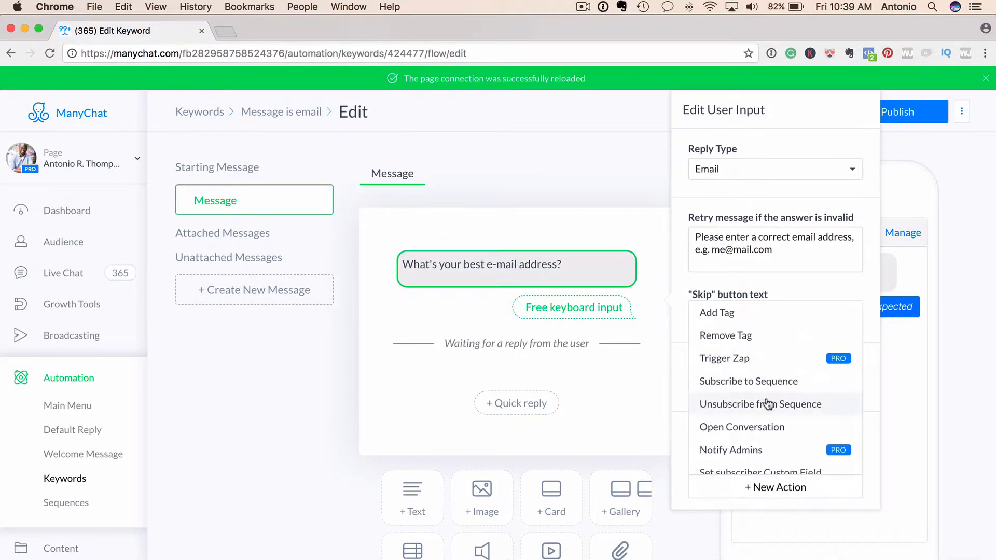
click(624, 409)
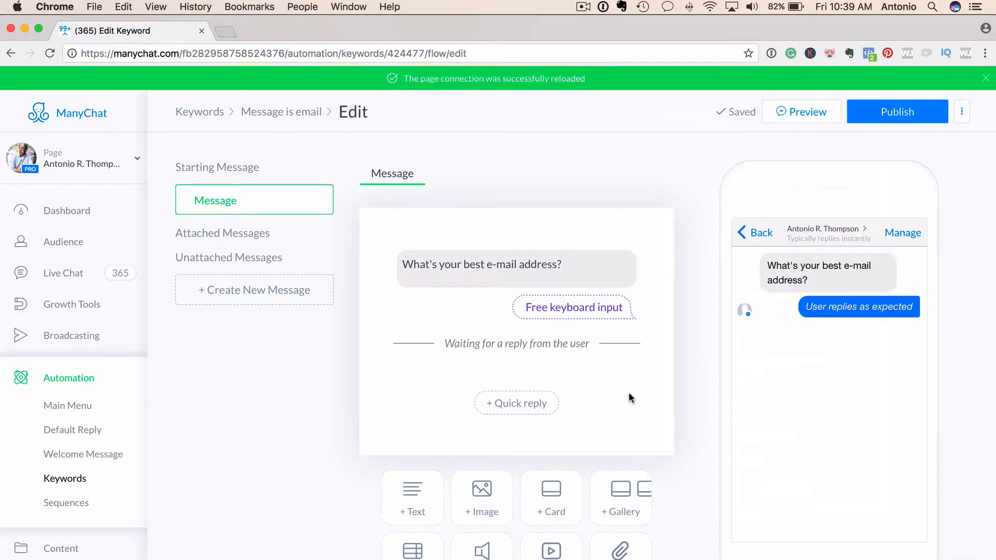
click(896, 115)
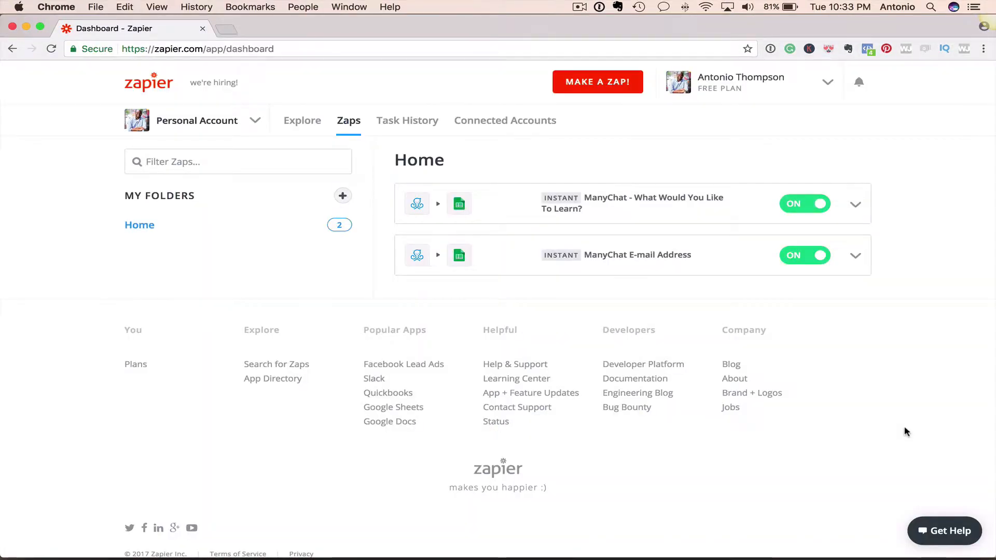
In Zapier, make a new Zap with ManyChat as the trigger app and New or Updated Custom Field as the trigger.
click(621, 91)
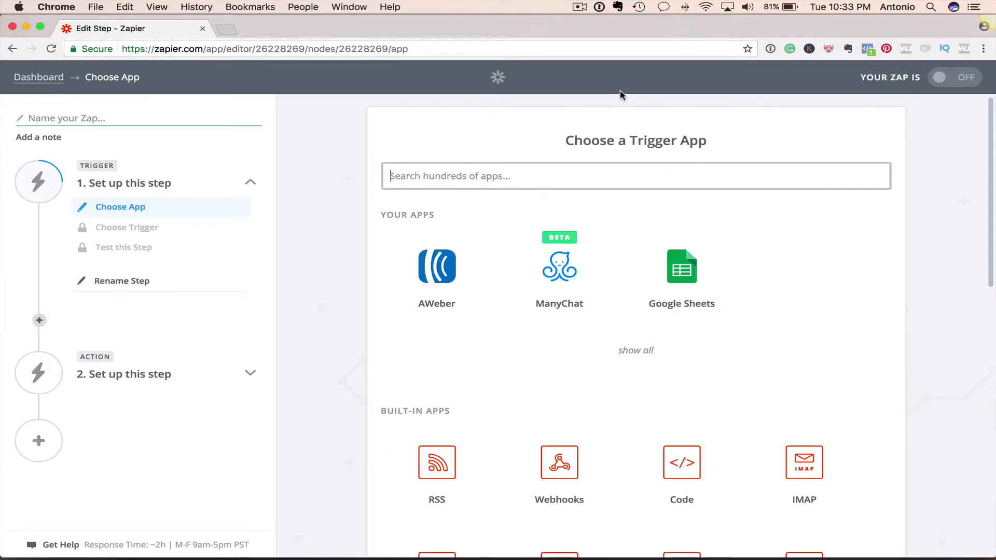
click(566, 284)
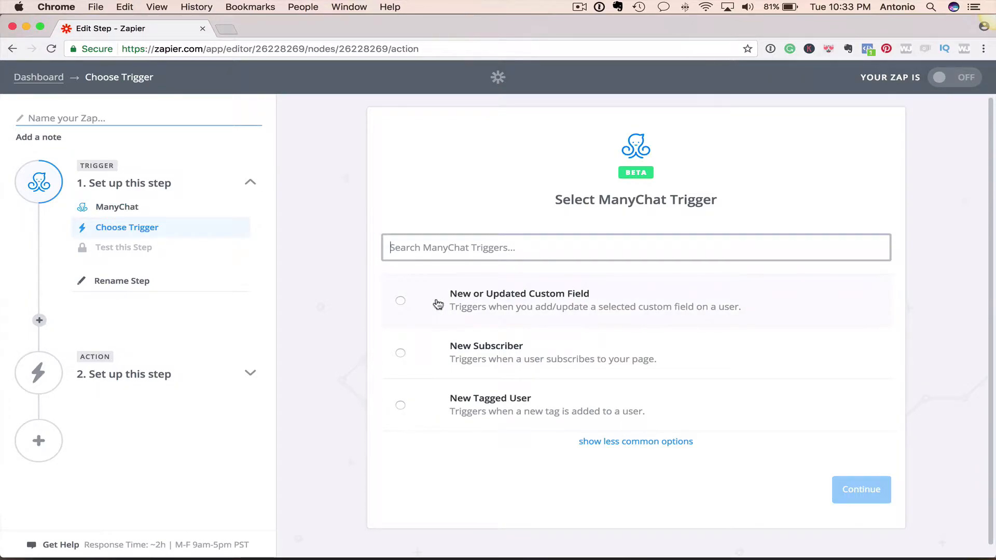
click(401, 302)
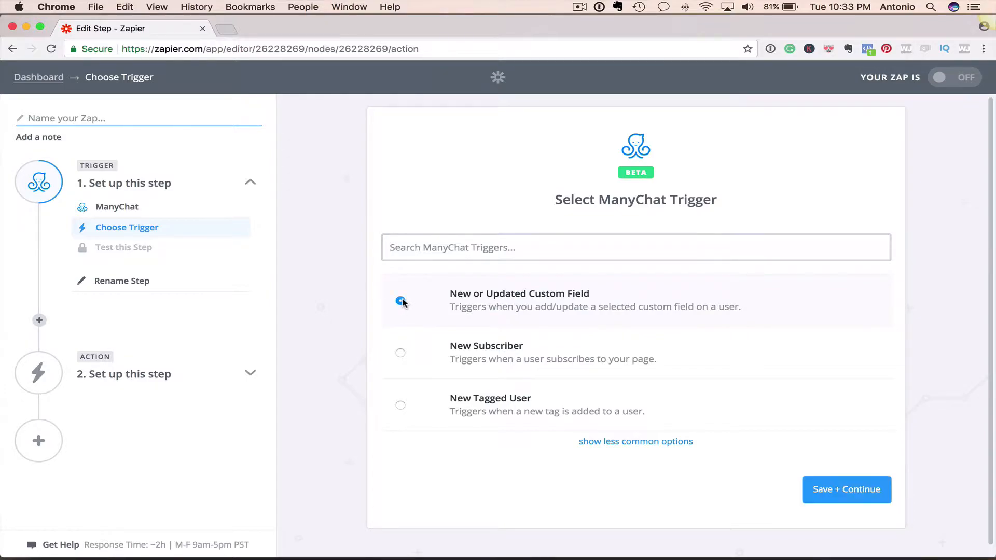
click(830, 490)
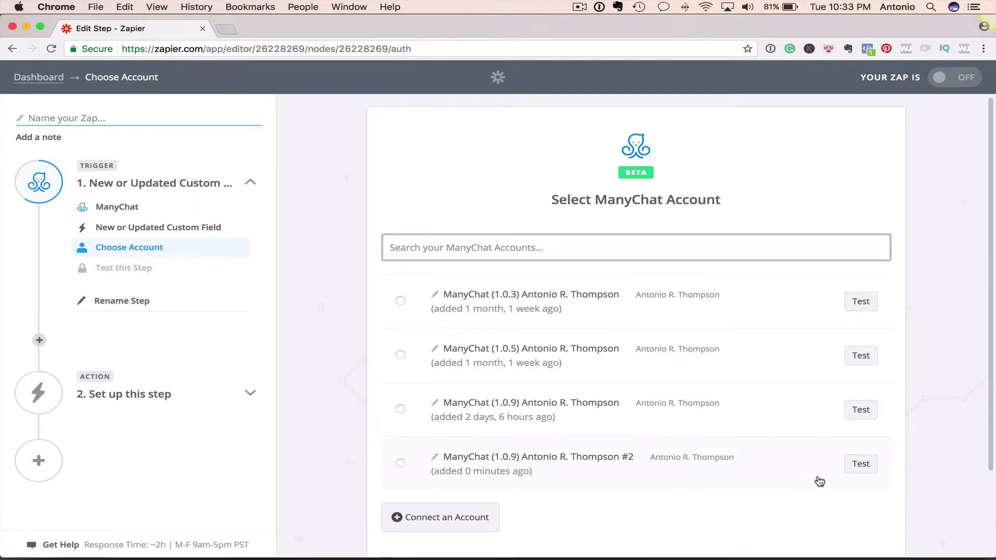
Test the most recently added ManyChat (1.0.9) account, #2, then select and save it for the trigger.
scroll(584, 449, down, 2)
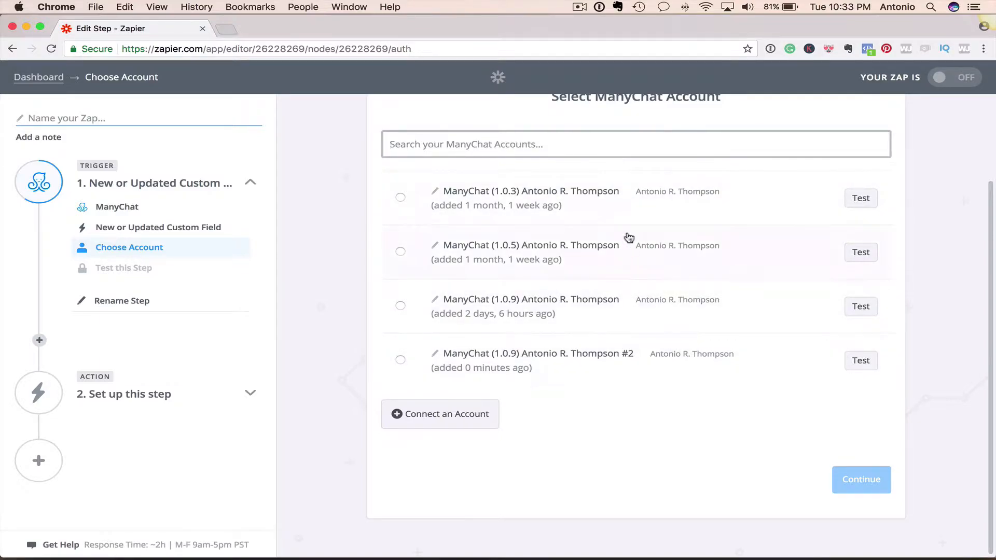
click(861, 362)
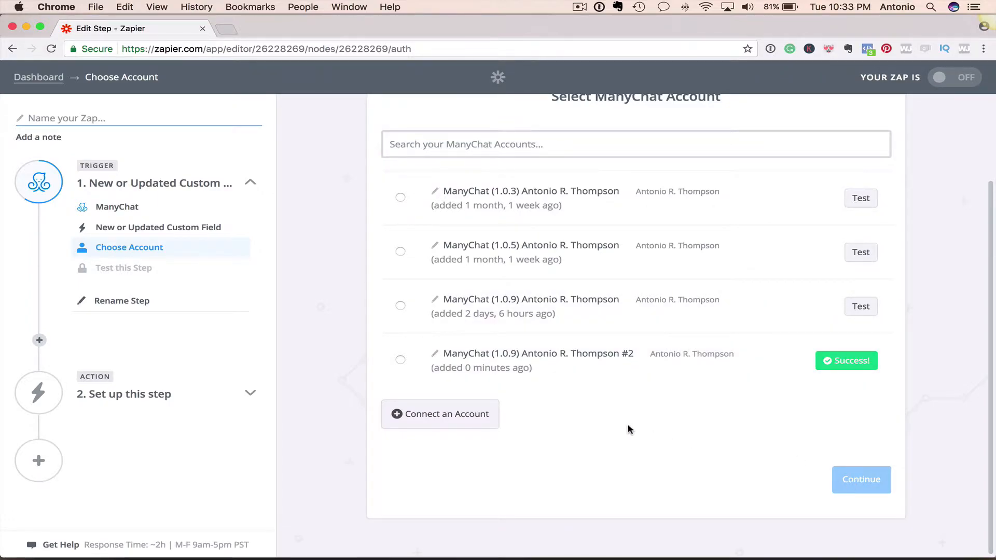
click(399, 361)
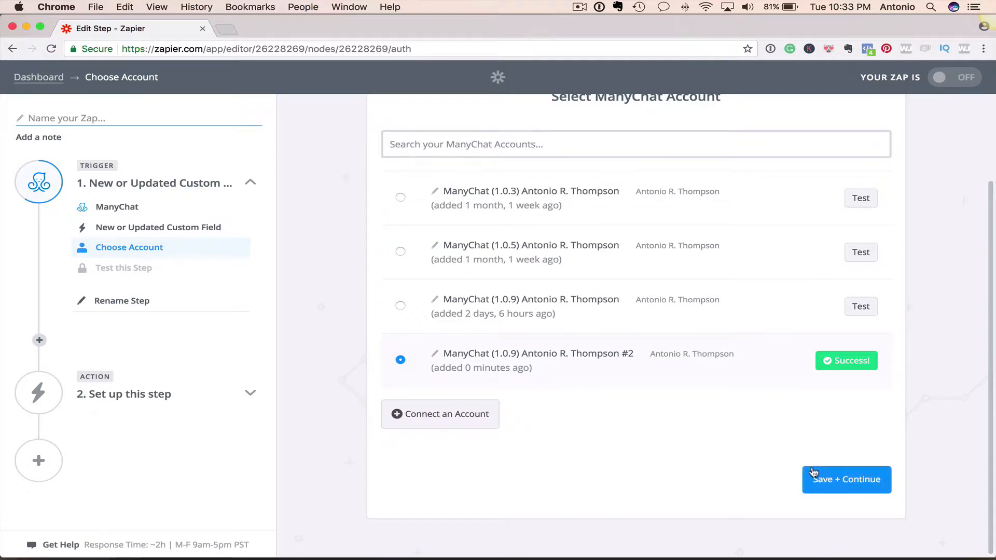
click(814, 473)
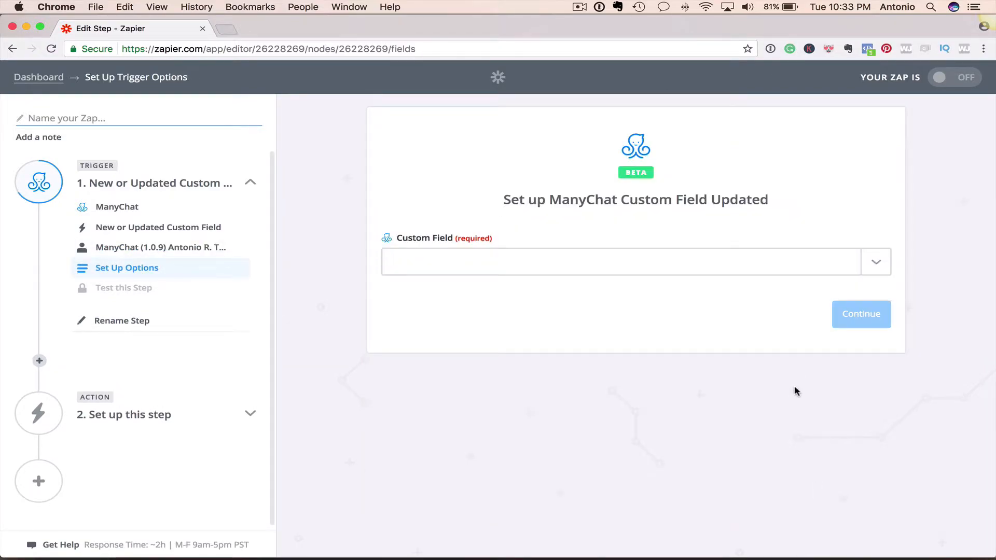
Set the trigger's custom field to EmailAddress and test the trigger by fetching an existing custom field update.
click(876, 268)
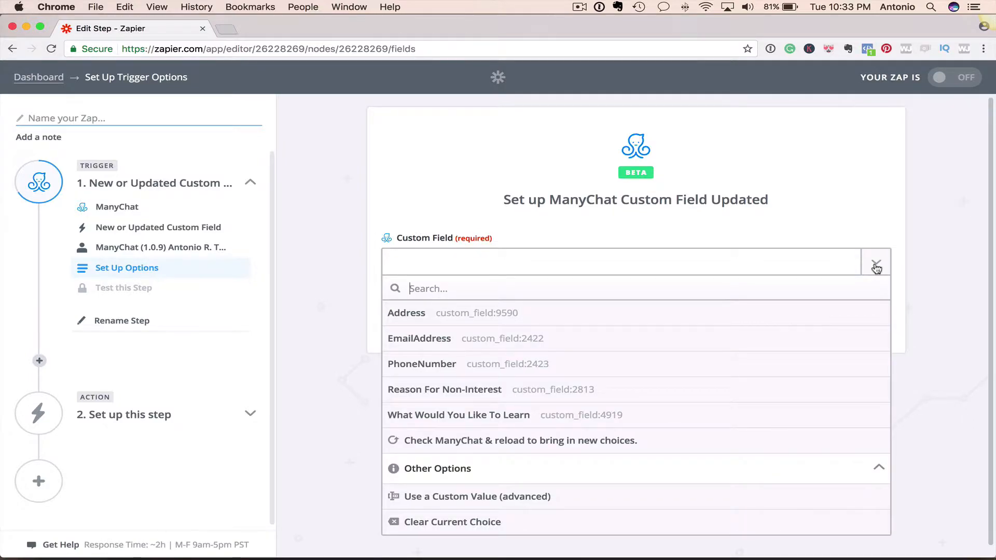
click(711, 339)
click(845, 316)
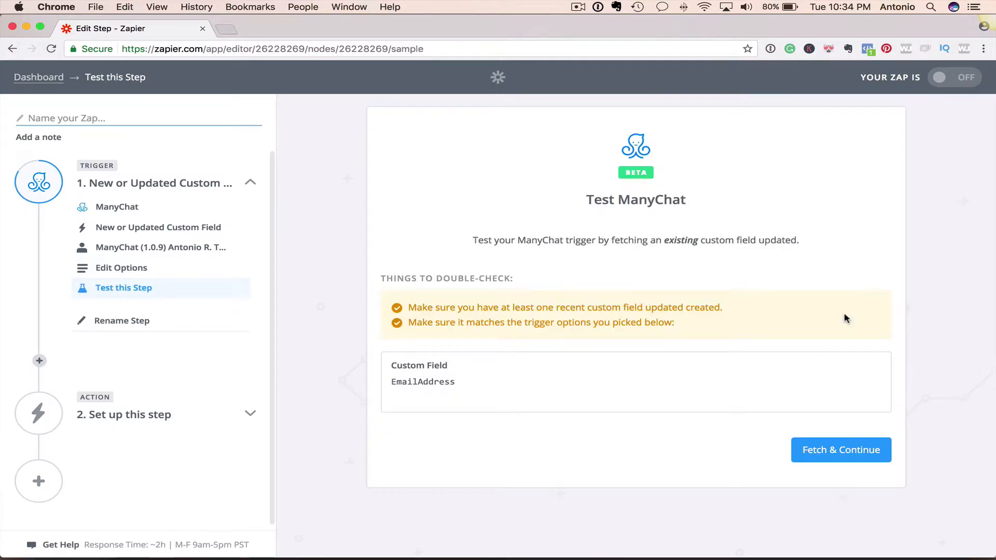
click(825, 451)
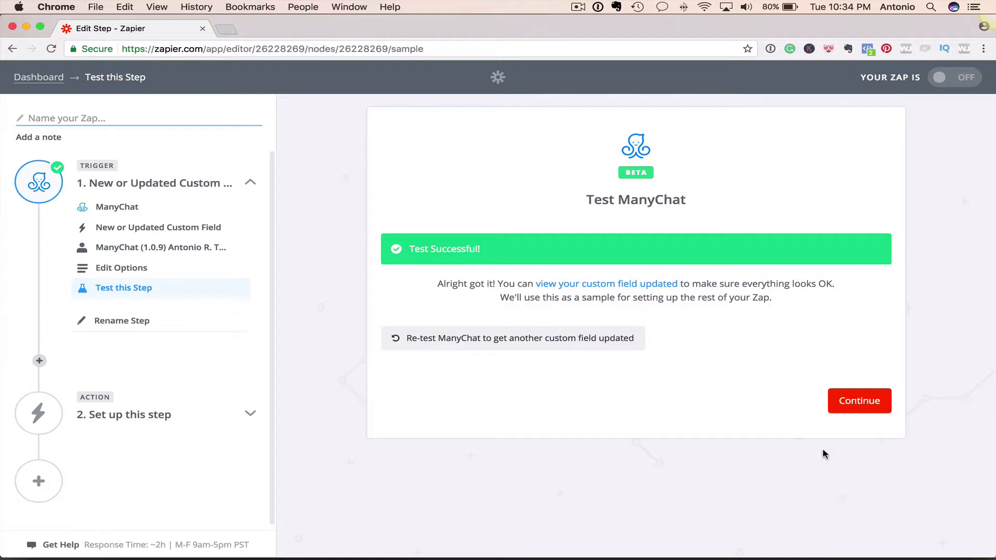
click(860, 401)
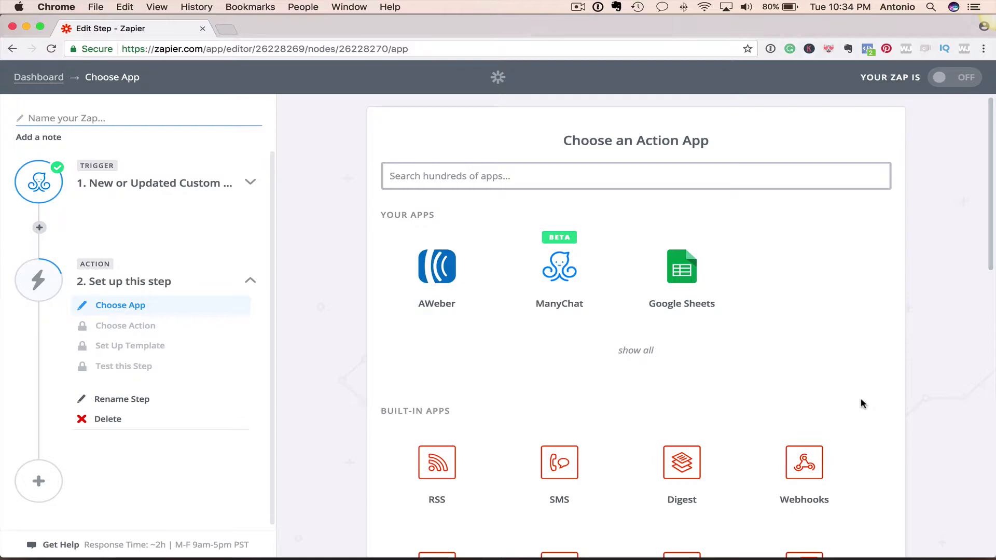
Choose AWeber as the action app with Create Subscriber as its action.
click(437, 268)
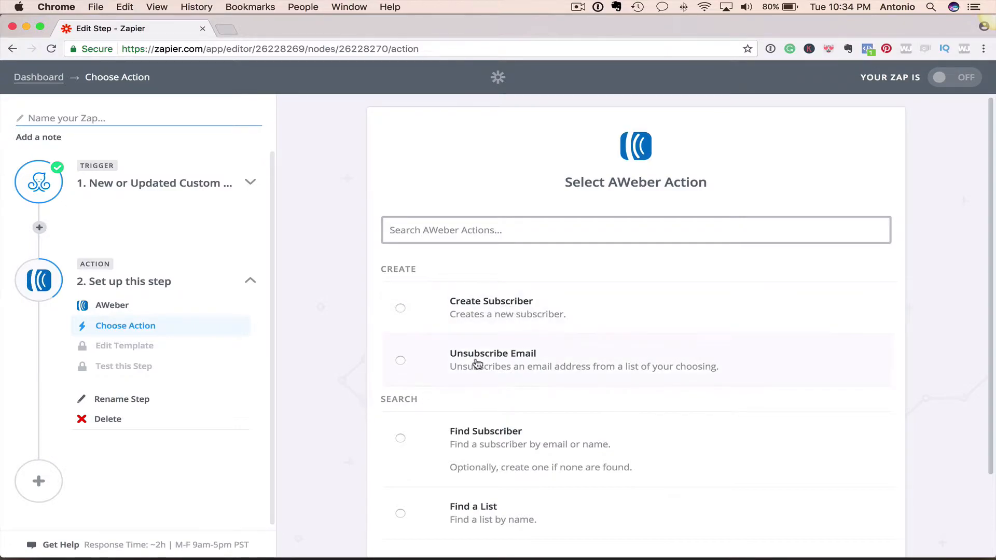
scroll(476, 363, down, 2)
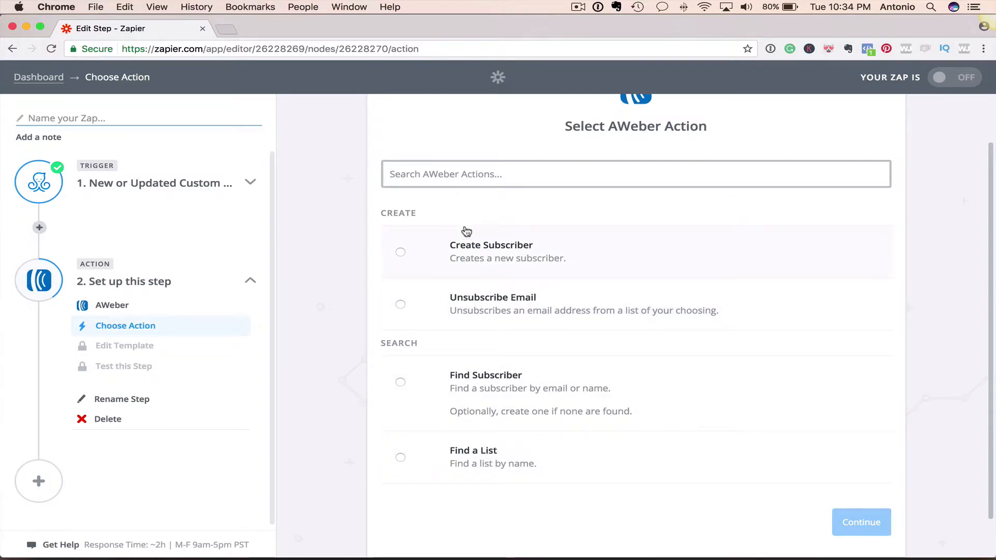
click(400, 252)
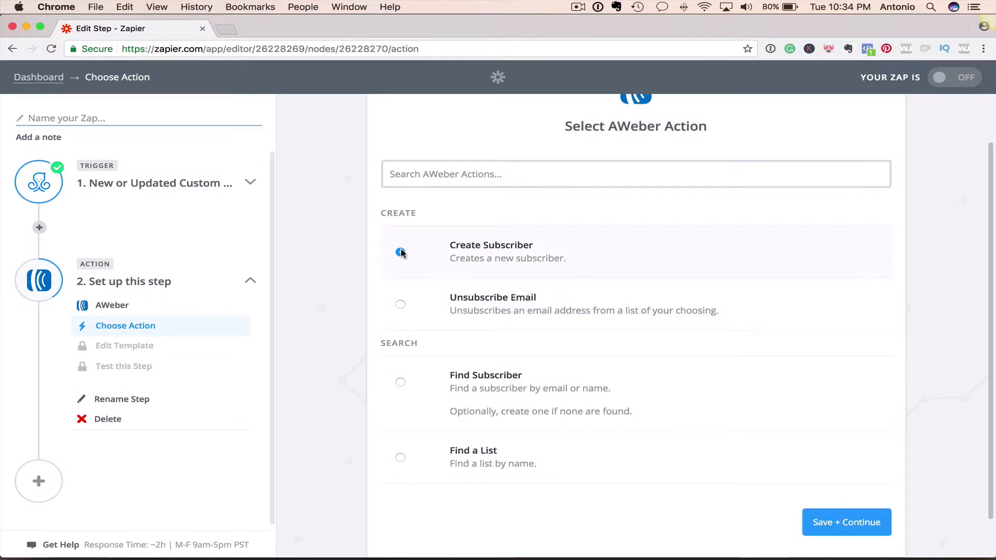
click(882, 521)
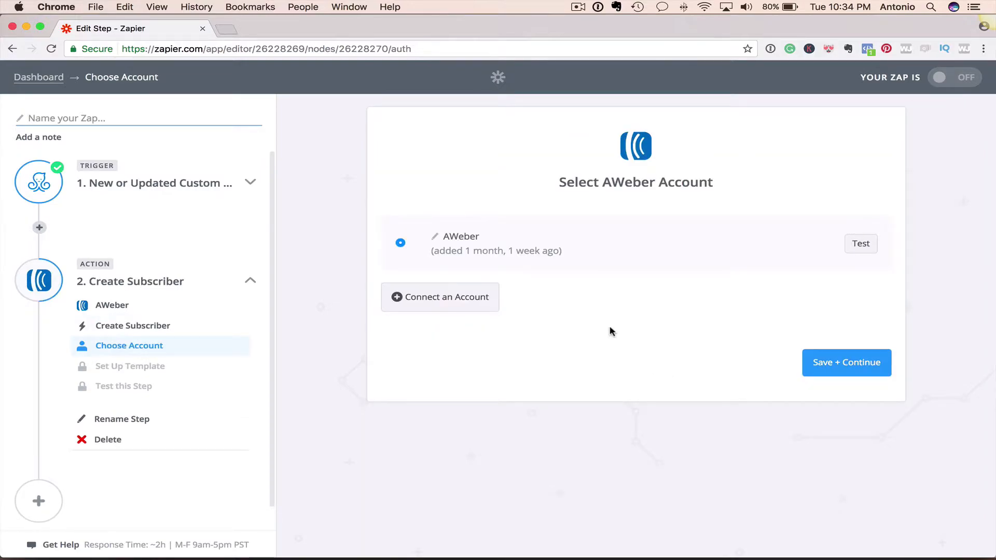
Test the connected AWeber account, look at the sign-in window for adding another account, and save the existing one.
click(851, 247)
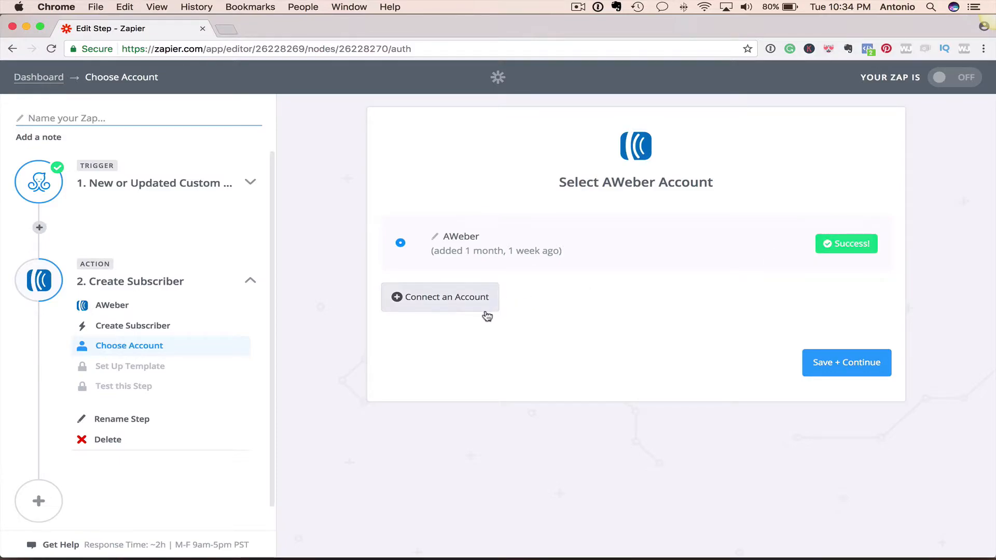
click(456, 301)
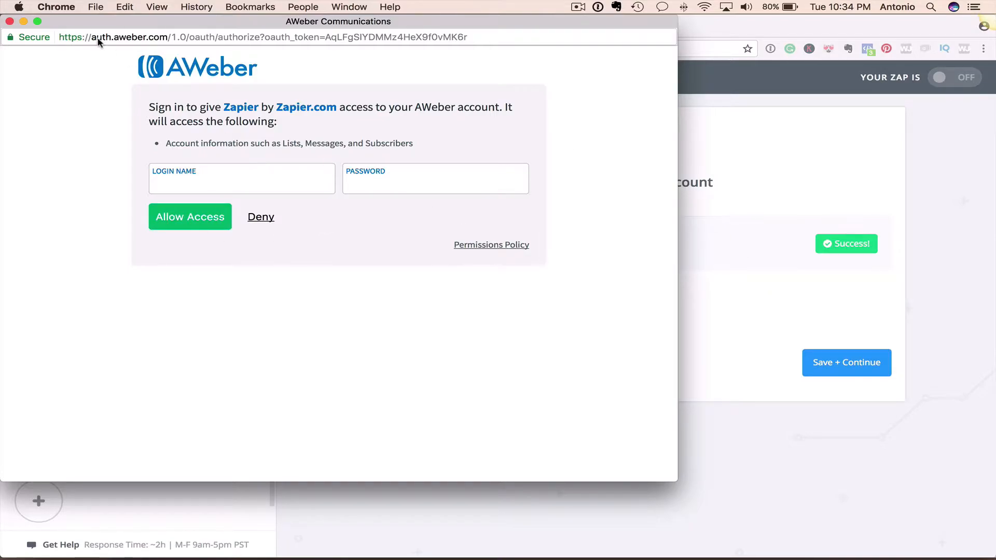
click(10, 23)
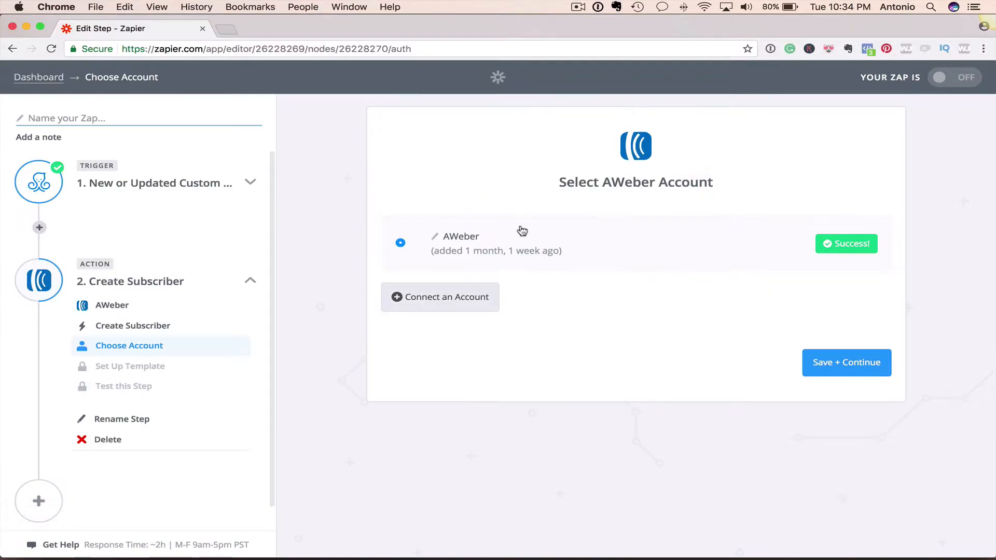
click(839, 365)
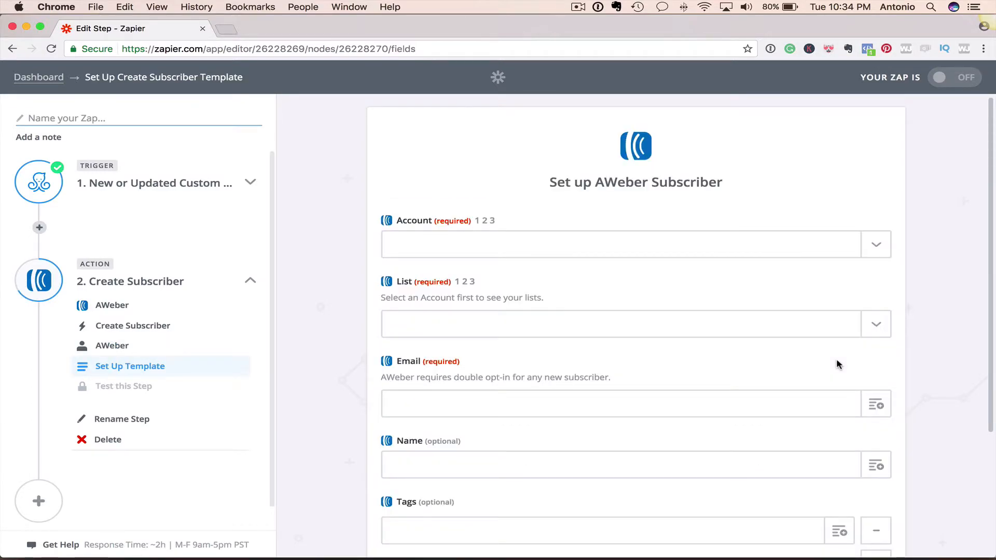
Select the AWeber account number and choose Master List as the subscriber list.
click(873, 252)
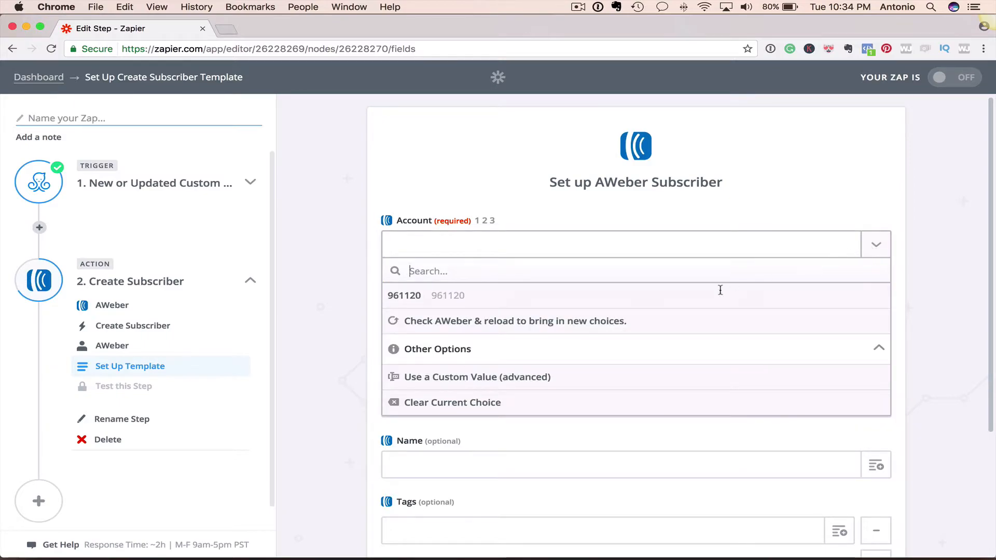
click(677, 300)
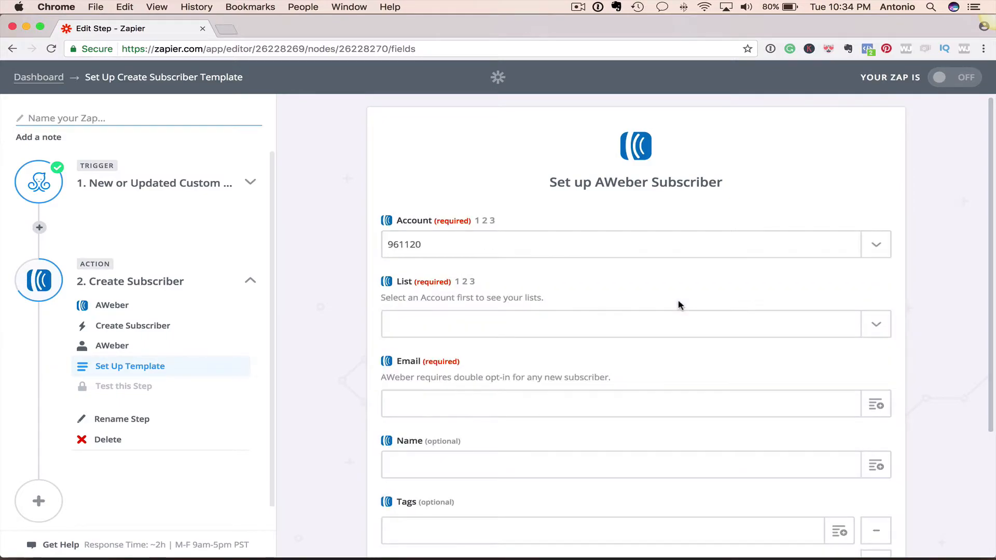
click(876, 330)
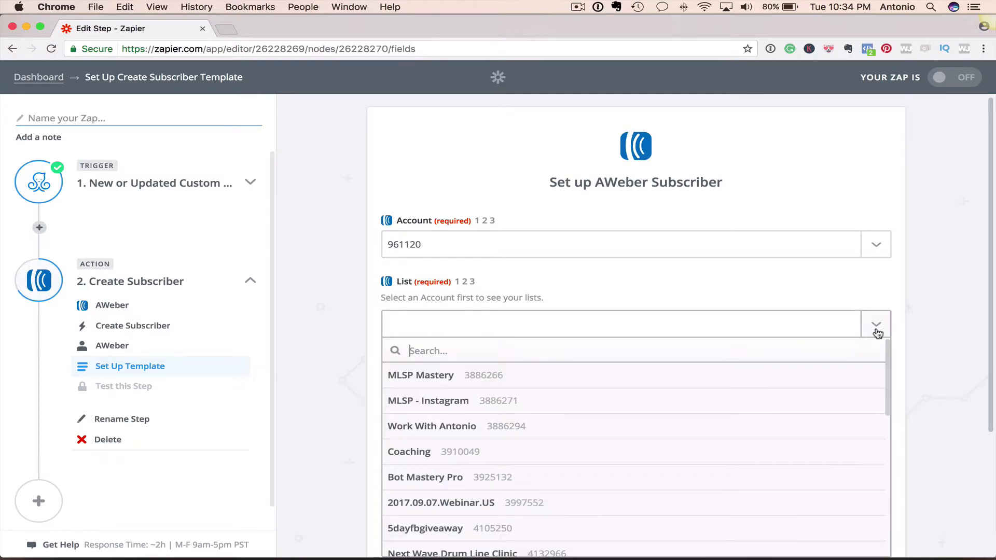
scroll(348, 411, down, 3)
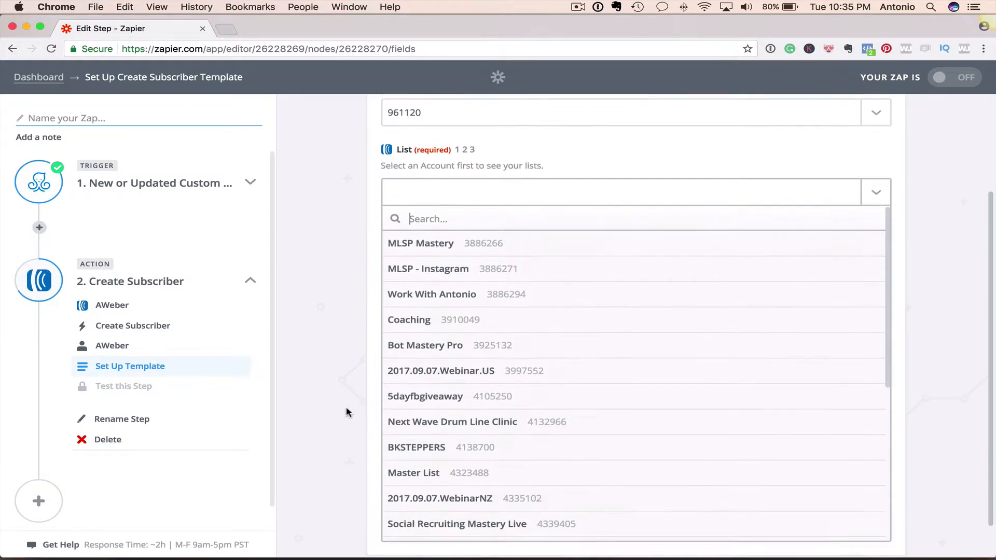
scroll(347, 411, down, 2)
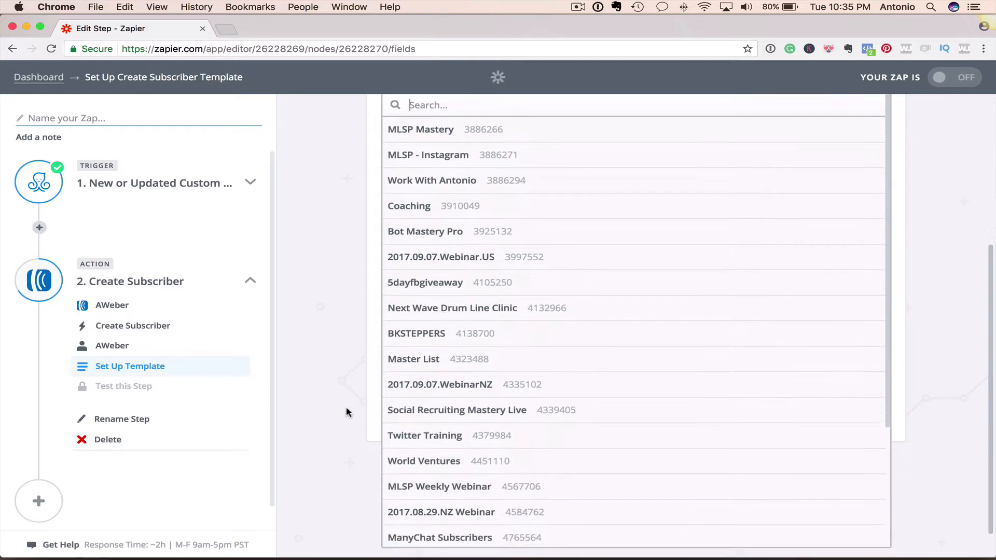
click(482, 357)
Map the subscriber's Email to the ManyChat Field Value and the Name to User Name.
scroll(315, 289, down, 2)
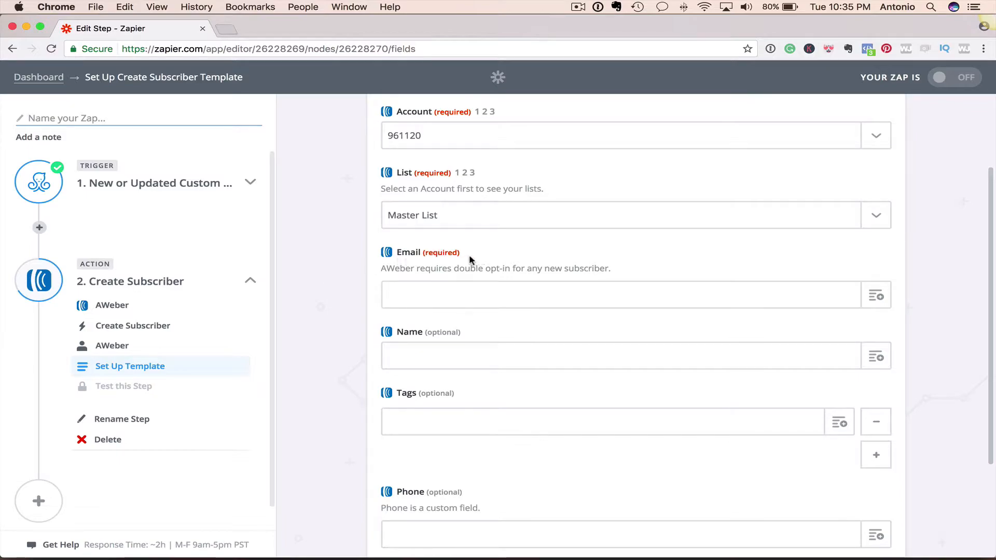
click(878, 300)
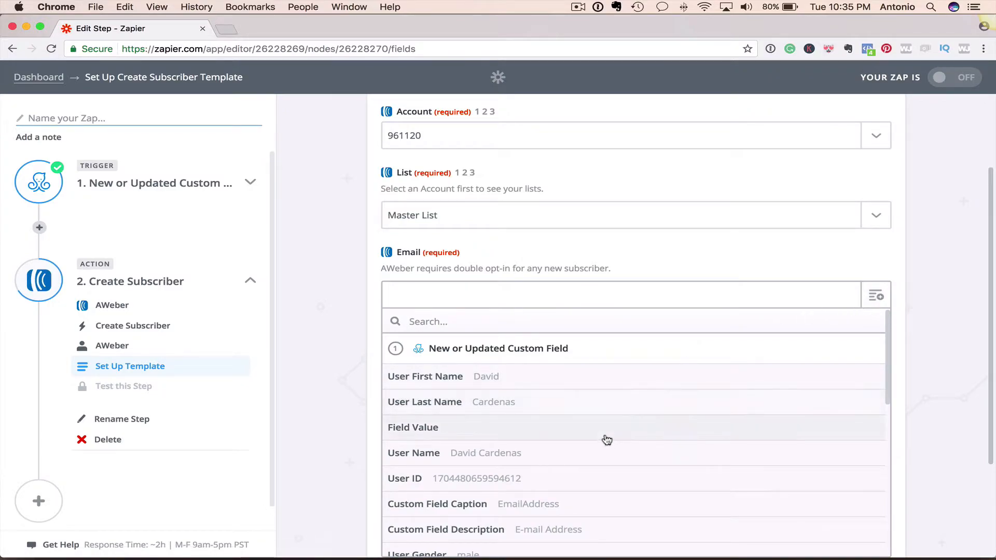
click(606, 436)
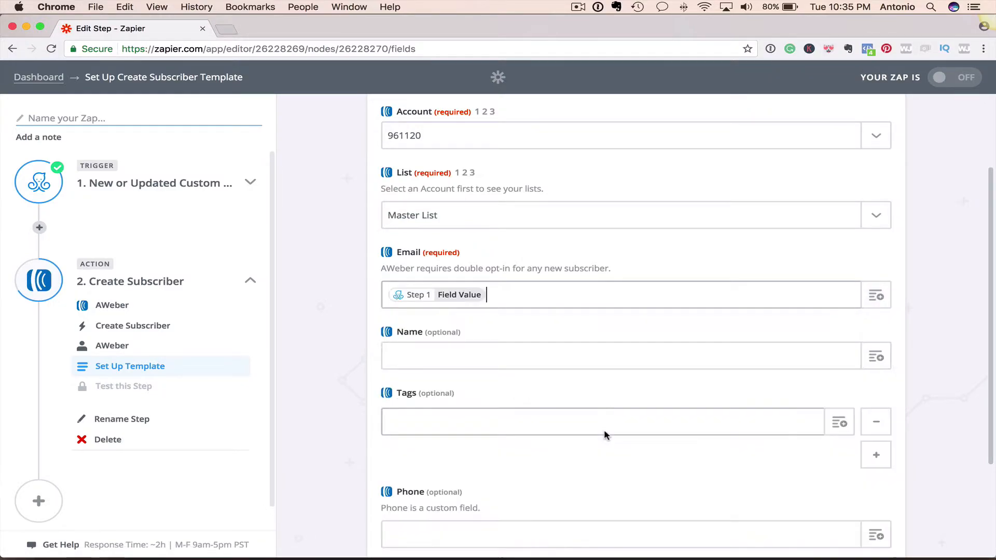
scroll(335, 404, down, 2)
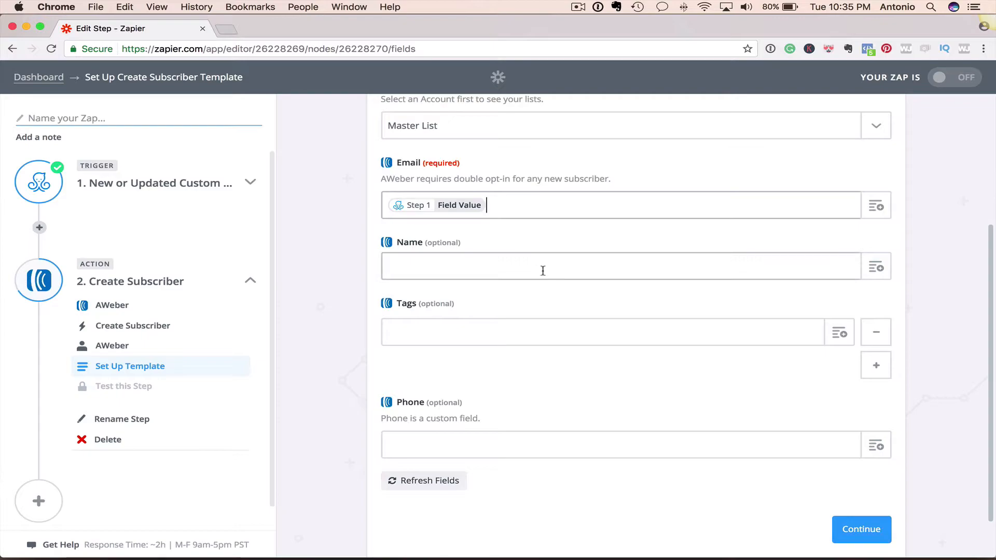
click(876, 267)
scroll(680, 366, down, 2)
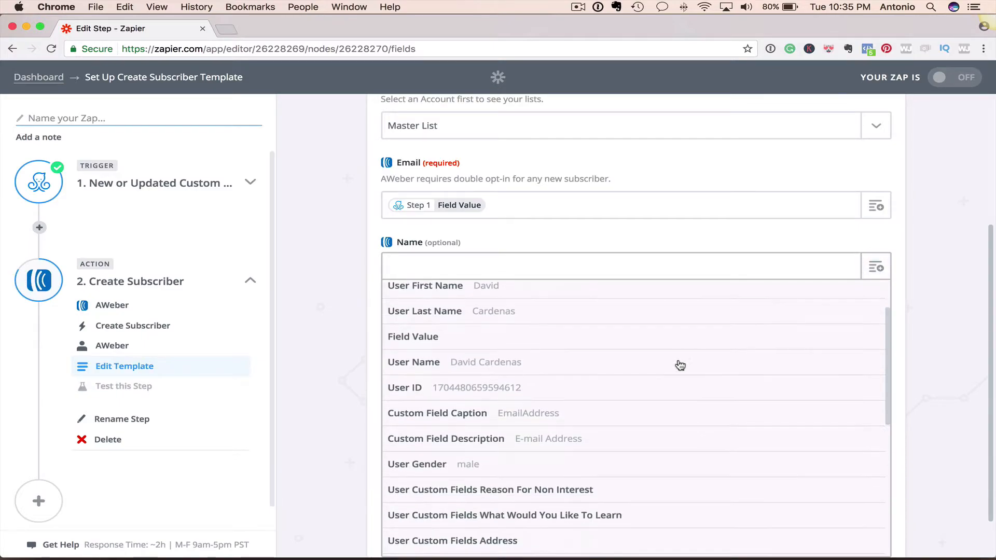
click(589, 371)
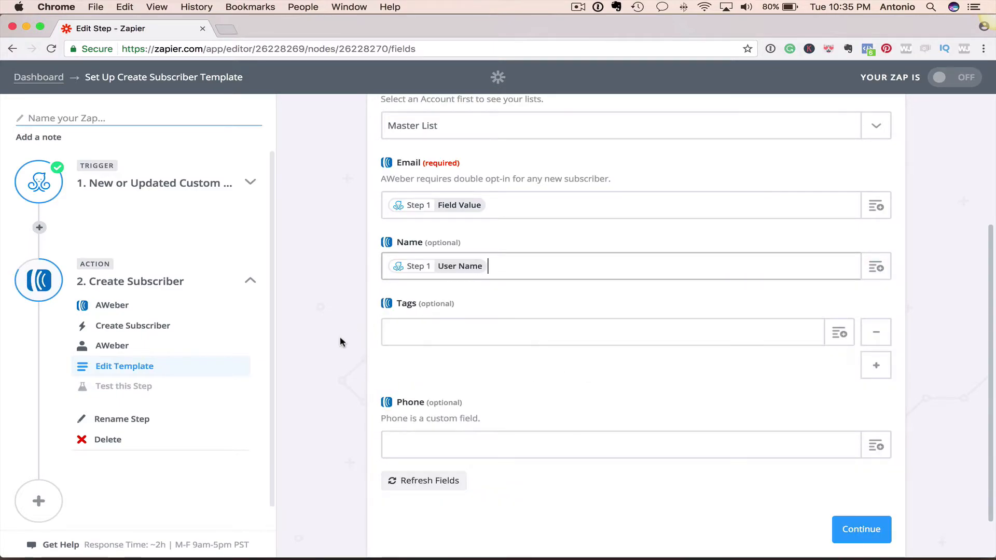
click(846, 332)
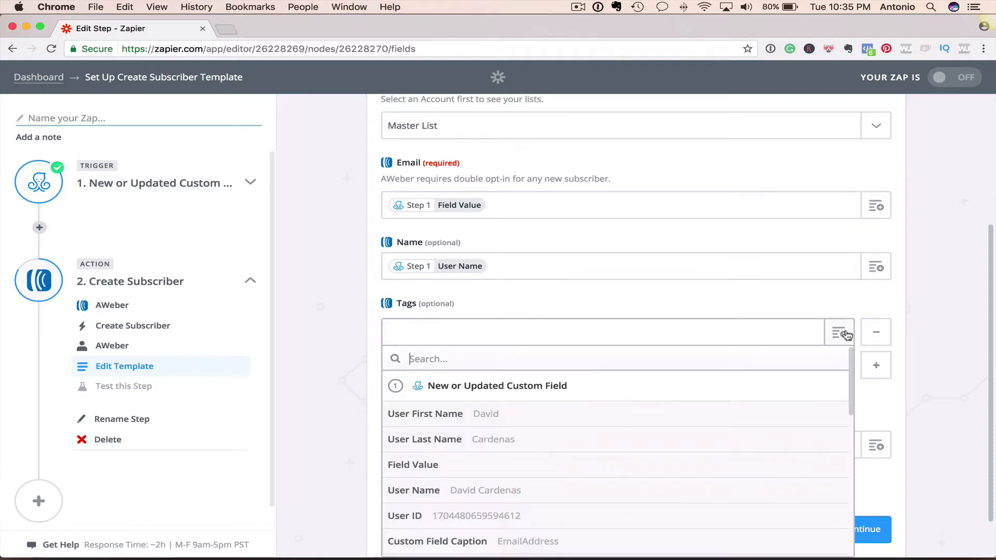
scroll(745, 463, down, 6)
scroll(747, 462, up, 8)
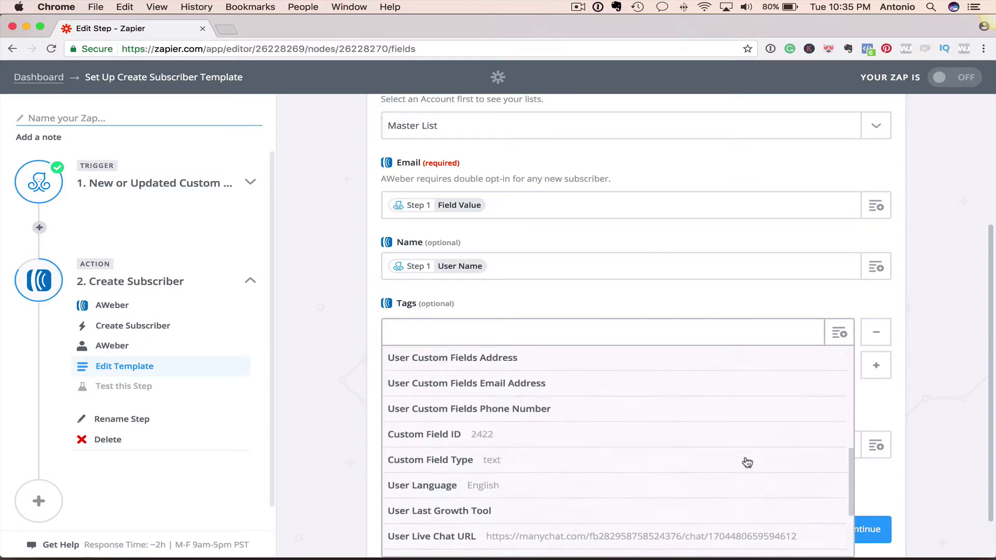
click(329, 403)
Finish the subscriber template with Tags and Phone empty, try creating a test subscriber, and skip the AWeber test to reach the Zap overview.
scroll(464, 368, down, 2)
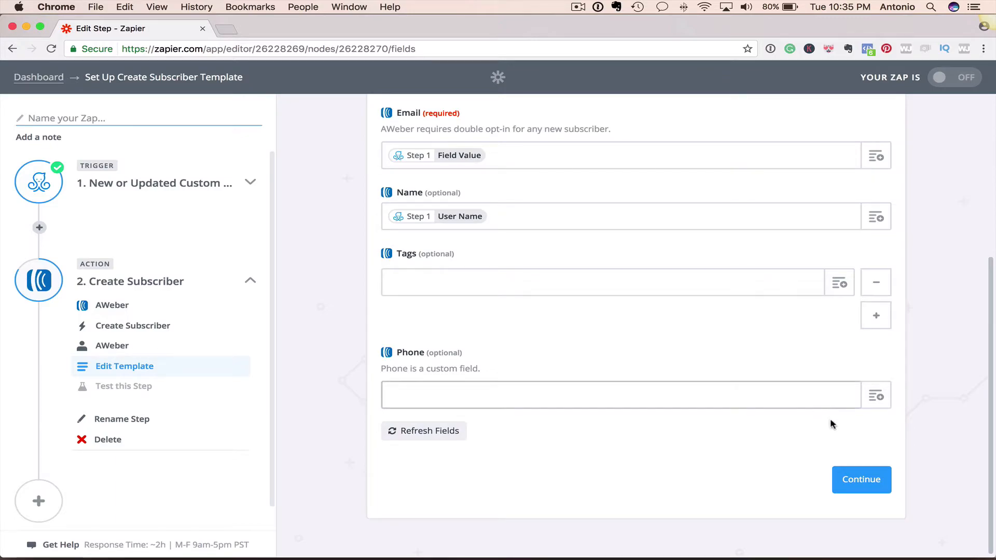
click(855, 483)
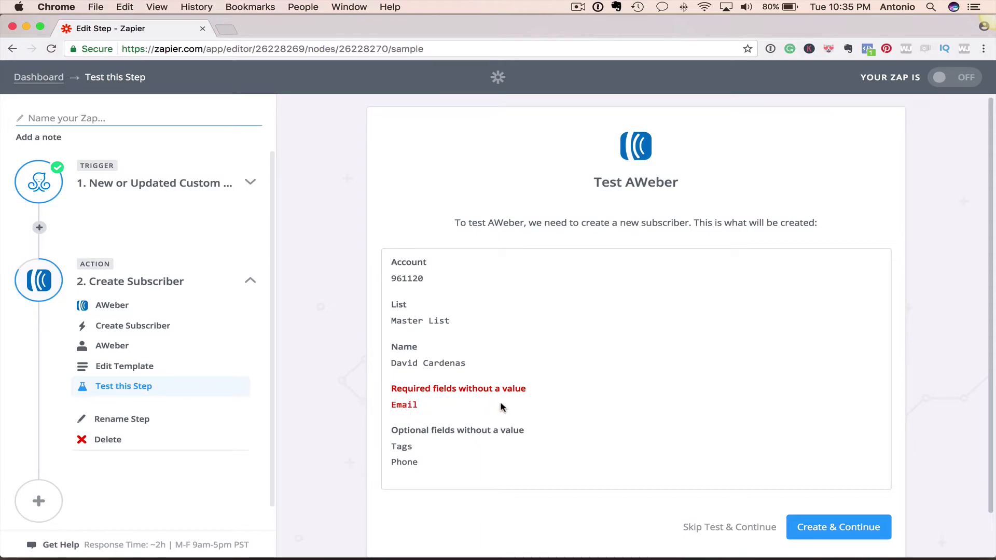
scroll(502, 407, down, 2)
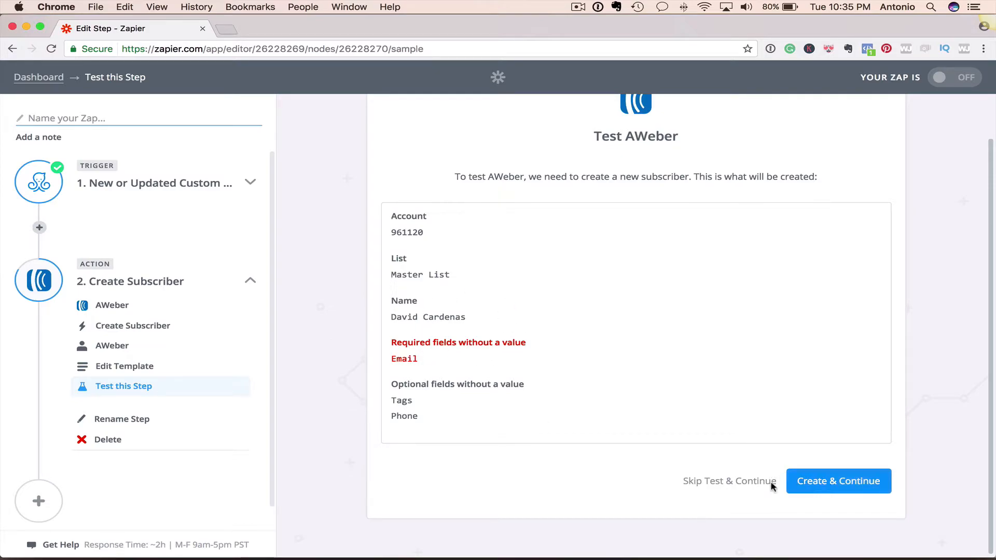
click(804, 484)
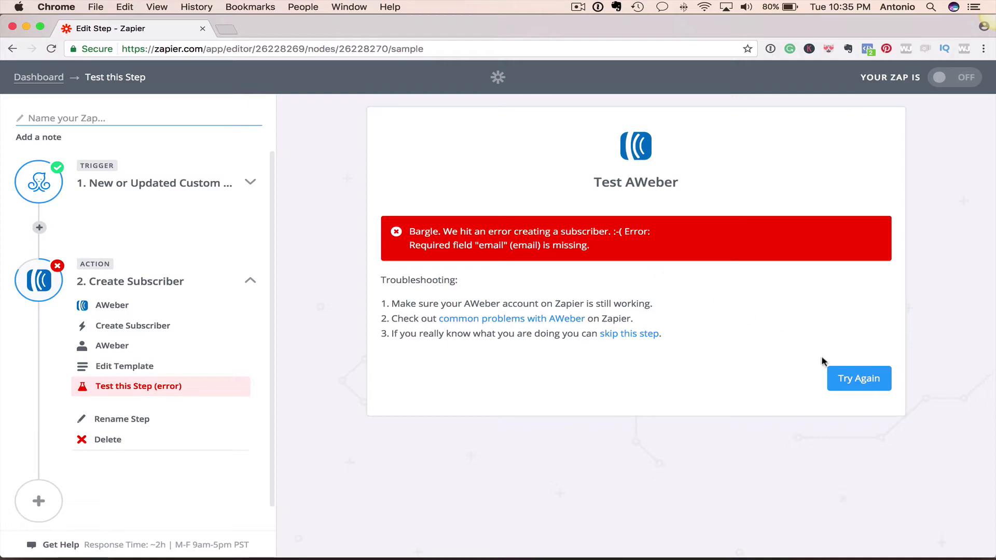
click(624, 335)
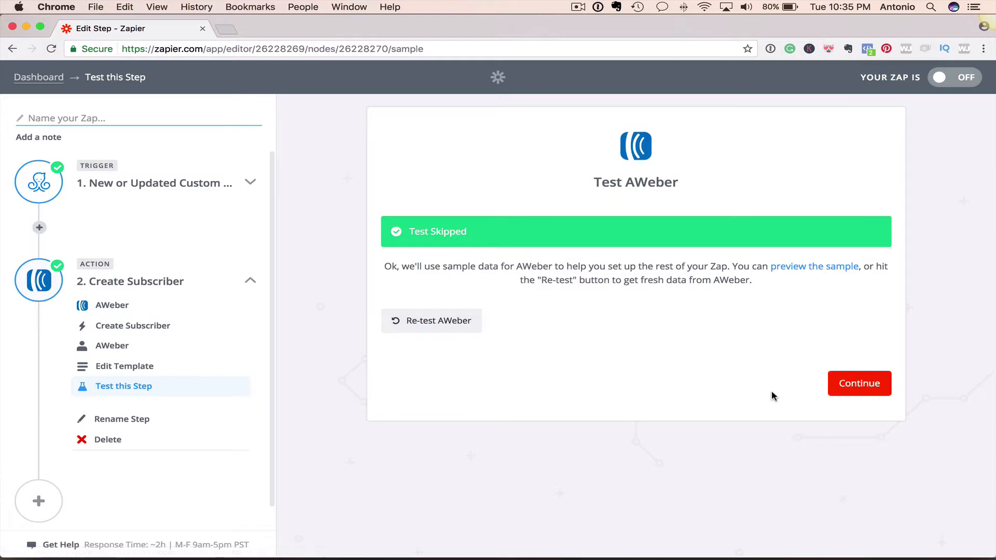
click(841, 398)
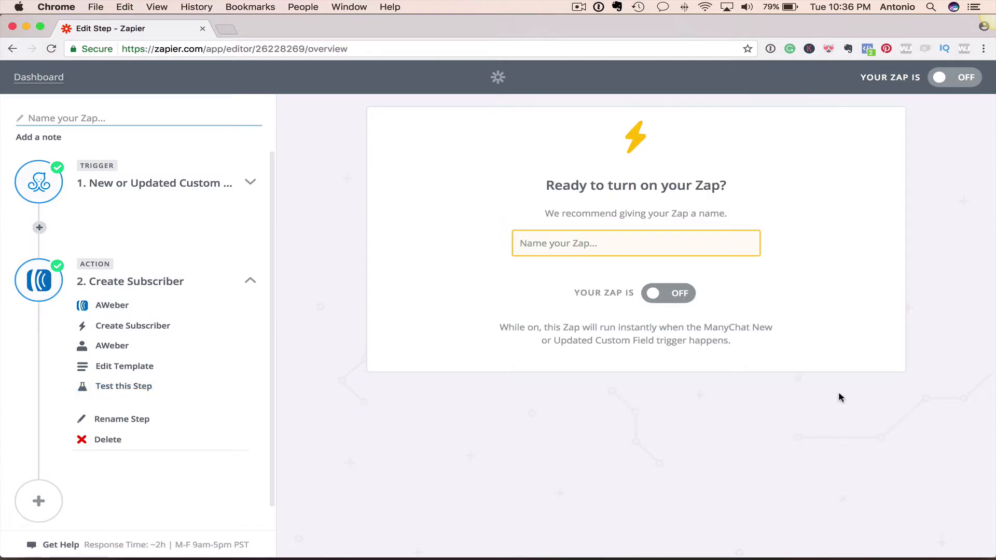
Name the Zap "ManyChat - Aweber" and turn it on.
click(701, 247)
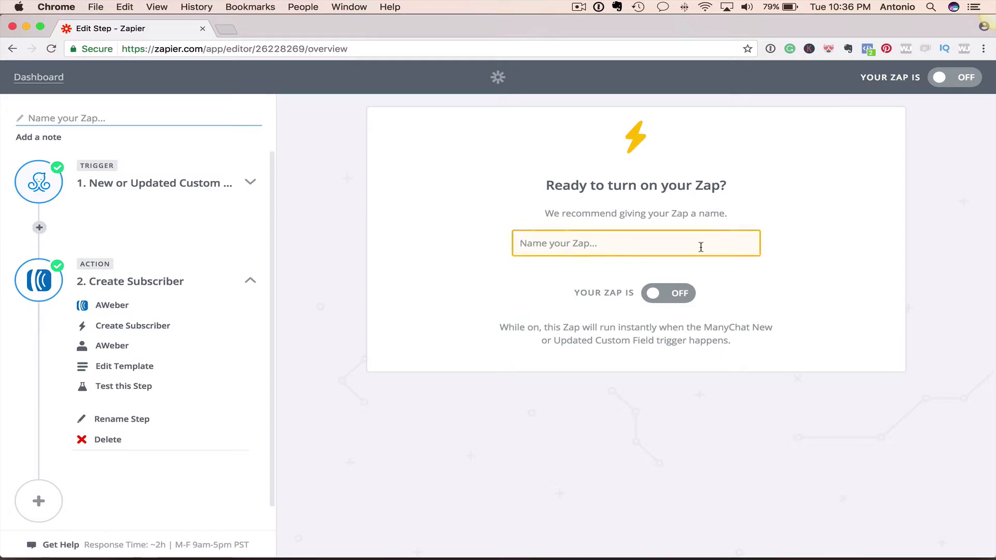
text(Ma)
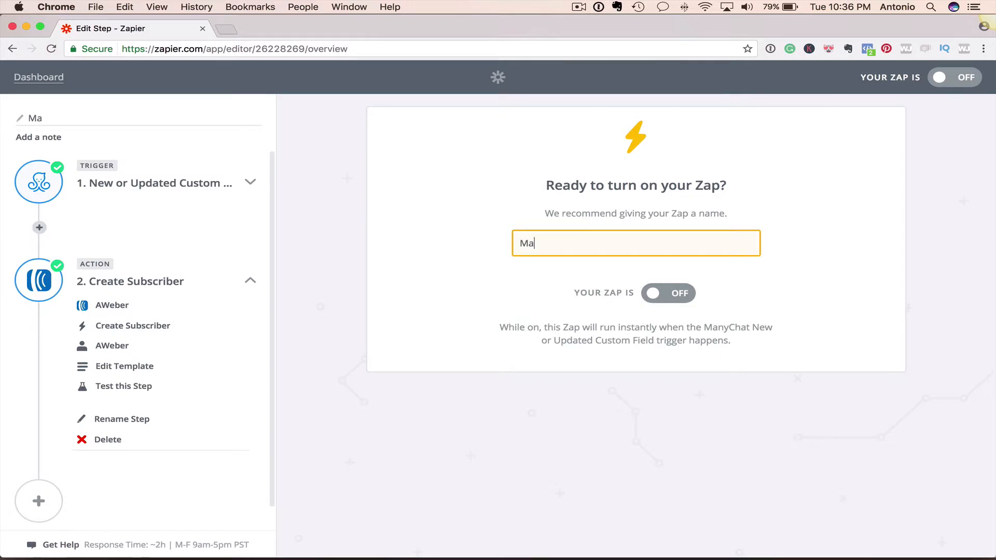
text(yyCan)
key(BackSpace)
key(BackSpace)
text(hat - Aweber)
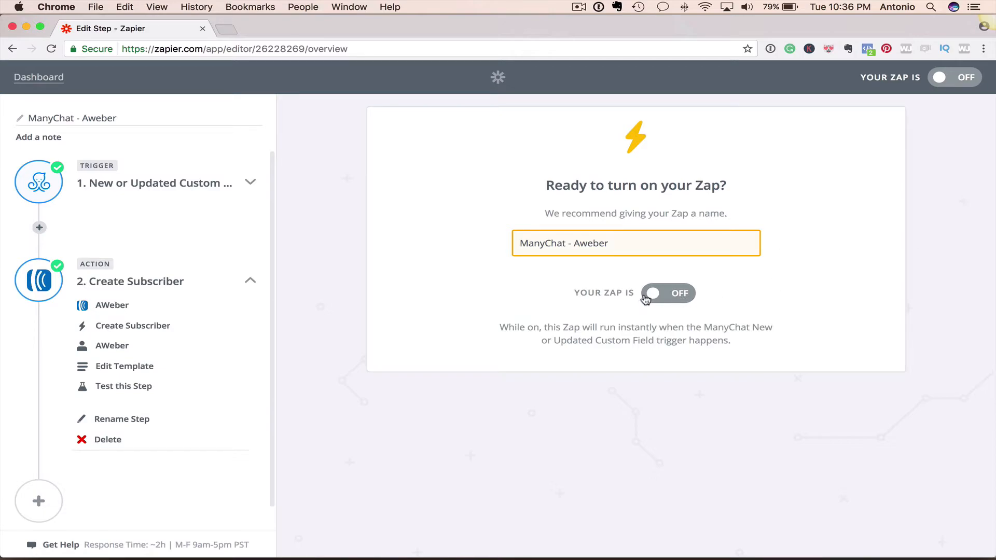
click(665, 295)
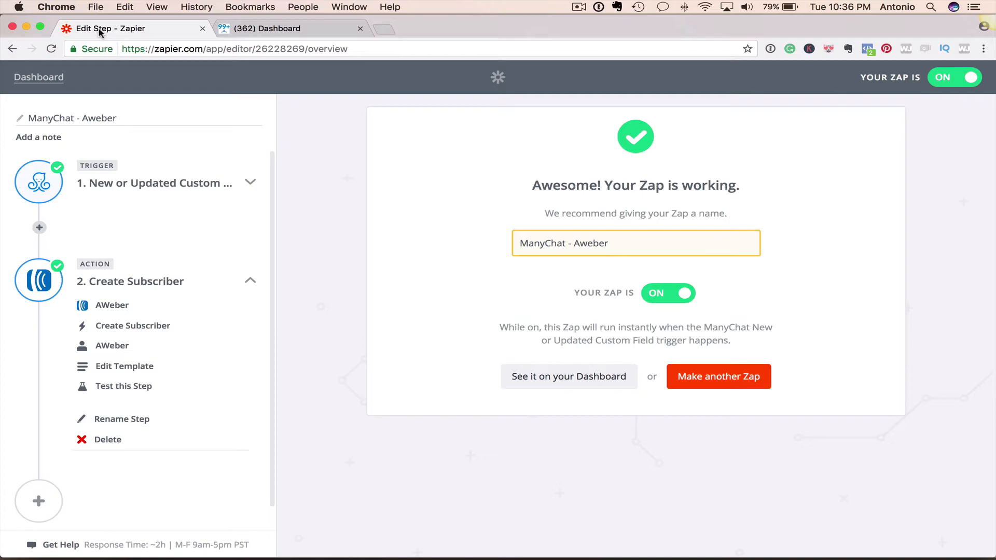
Switch to ManyChat and open the Keywords automation rules to review the "email" keyword rule.
click(267, 28)
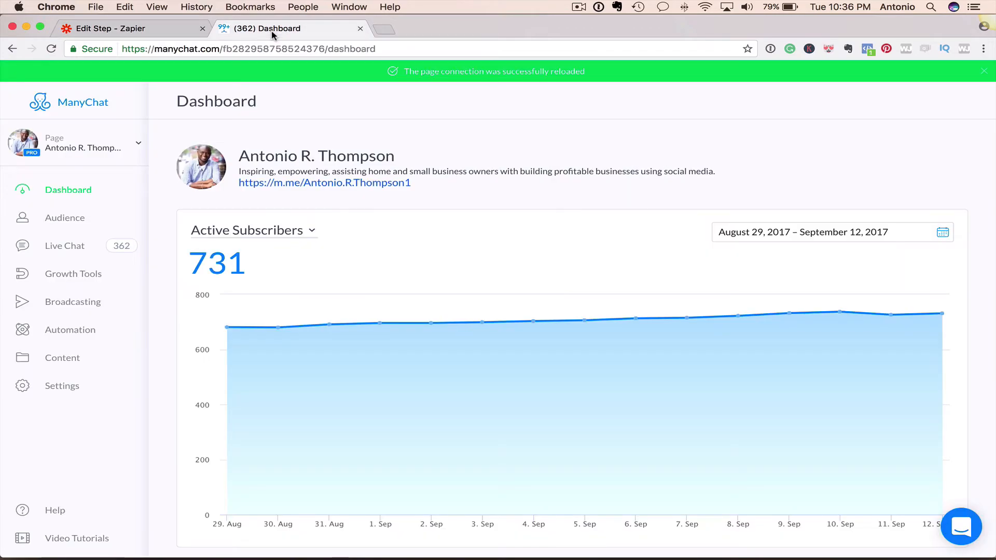
click(61, 327)
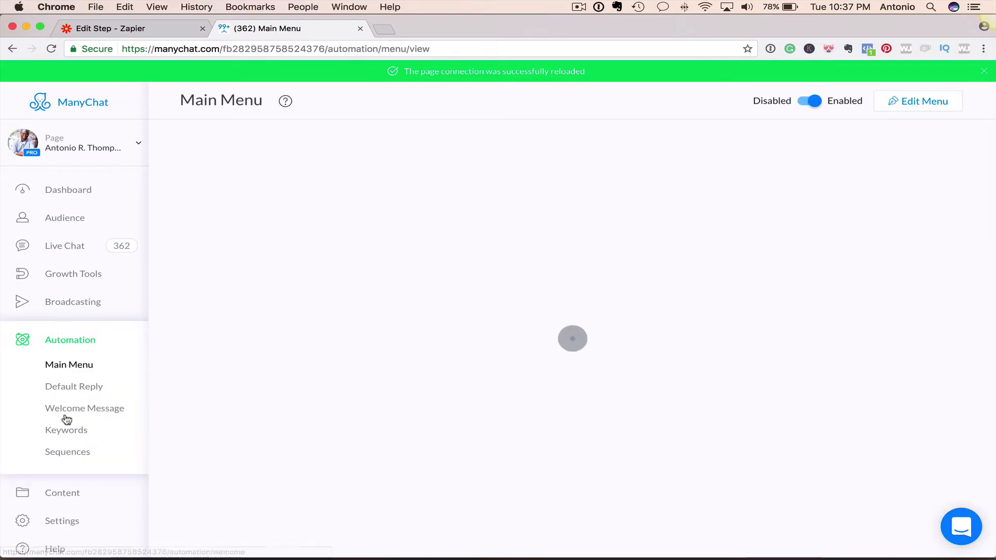
click(67, 430)
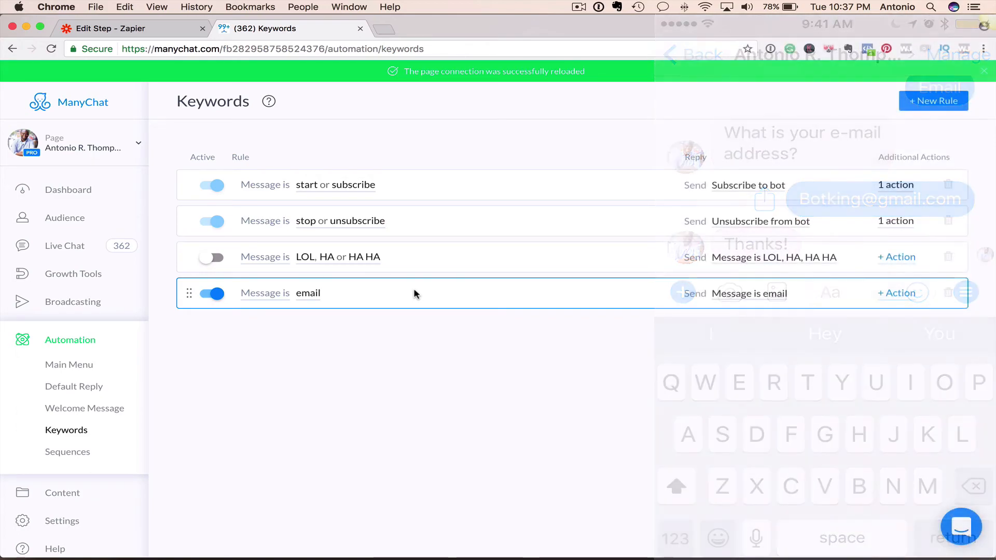
Open the ManyChat audience list and filter the subscribers by the test subscriber's first name.
click(71, 216)
click(69, 191)
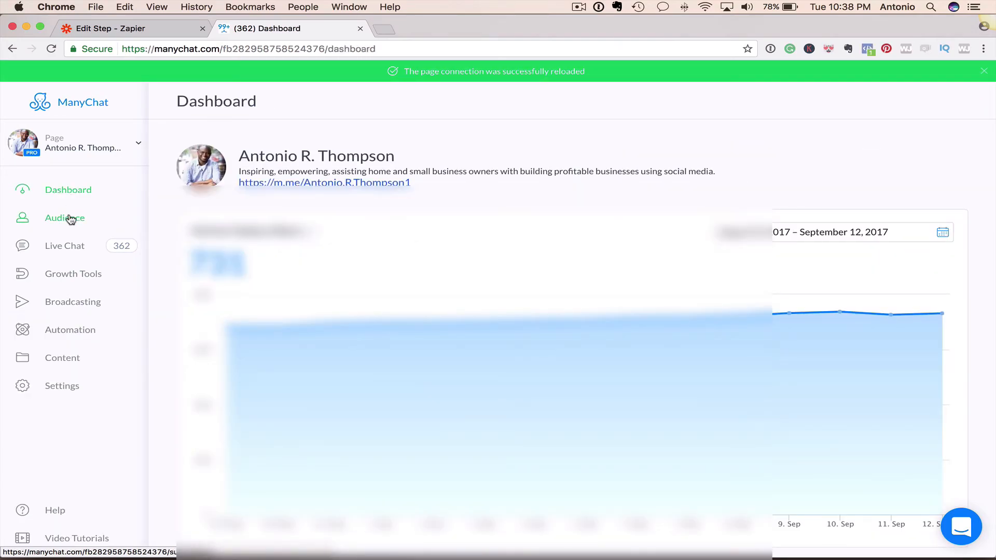
right_click(70, 218)
click(65, 218)
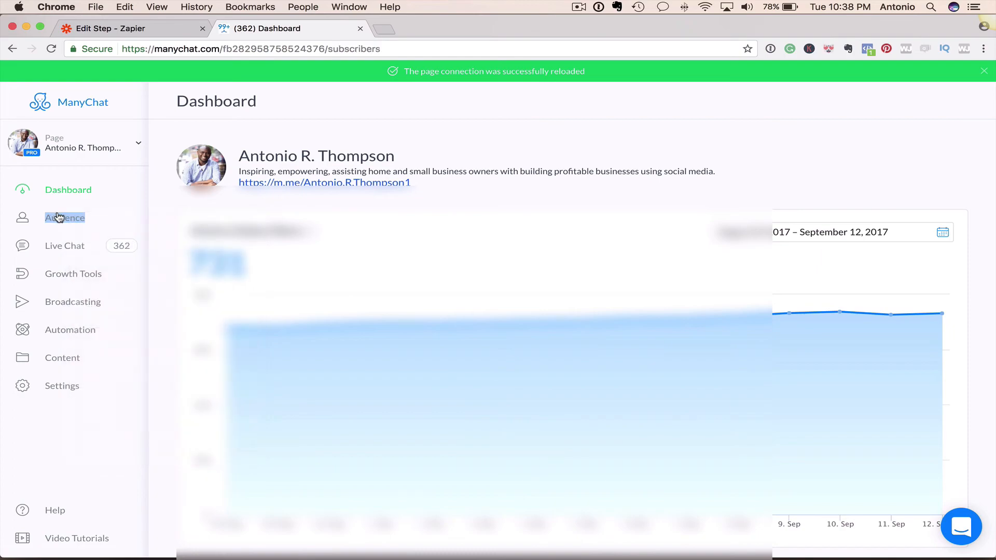
click(250, 155)
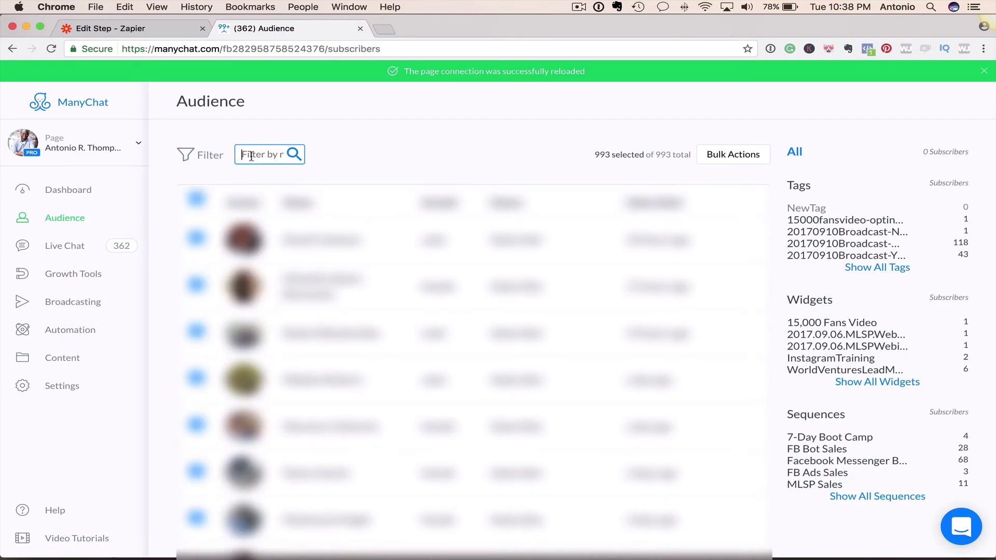
text(N)
key(BackSpace)
text(ANTONIO)
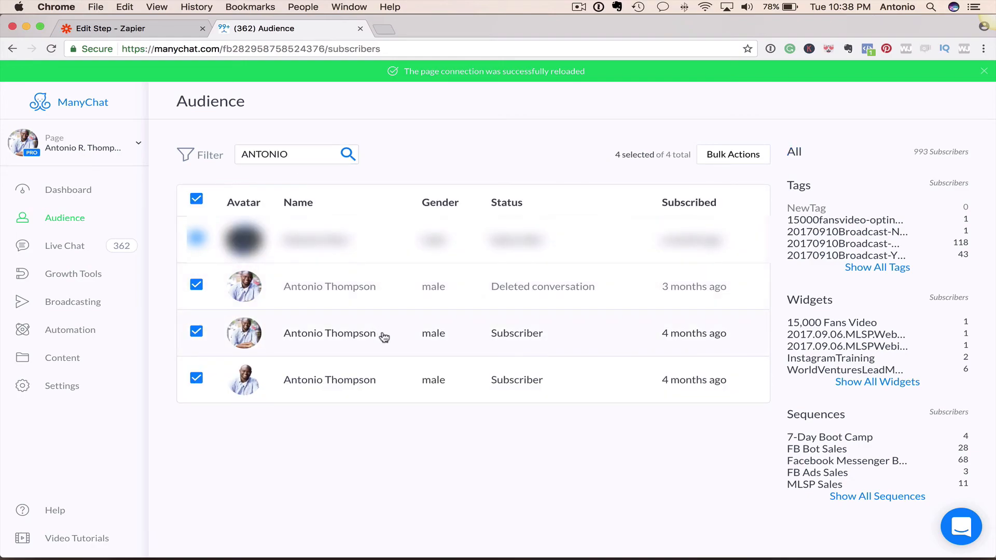
Open the test subscriber's profile from the filtered list and check the EmailAddress value under Custom Fields.
click(383, 337)
scroll(593, 362, down, 5)
scroll(591, 358, down, 10)
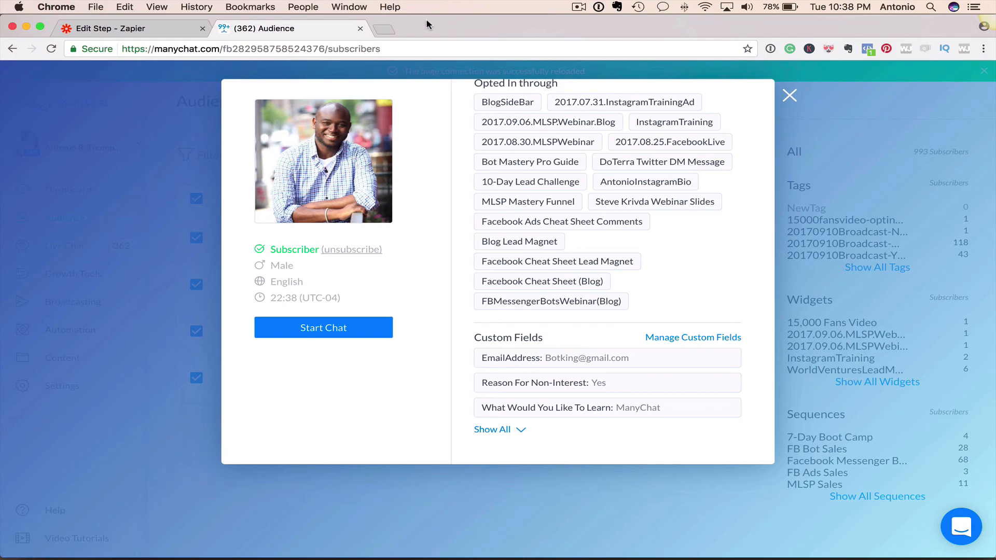
Open AWeber in a new browser tab and list the Master List subscribers added today.
key(super+t)
text(AW)
key(Return)
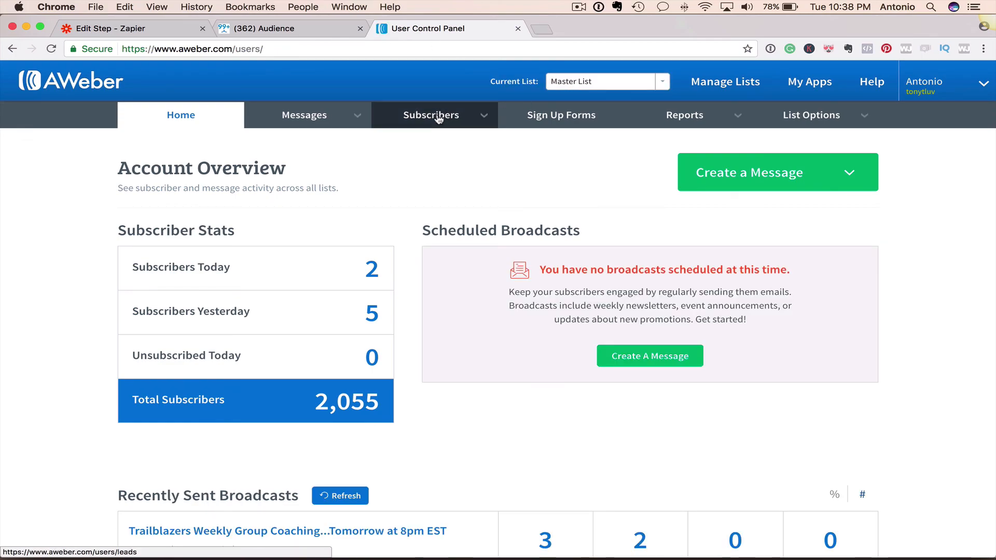
click(439, 119)
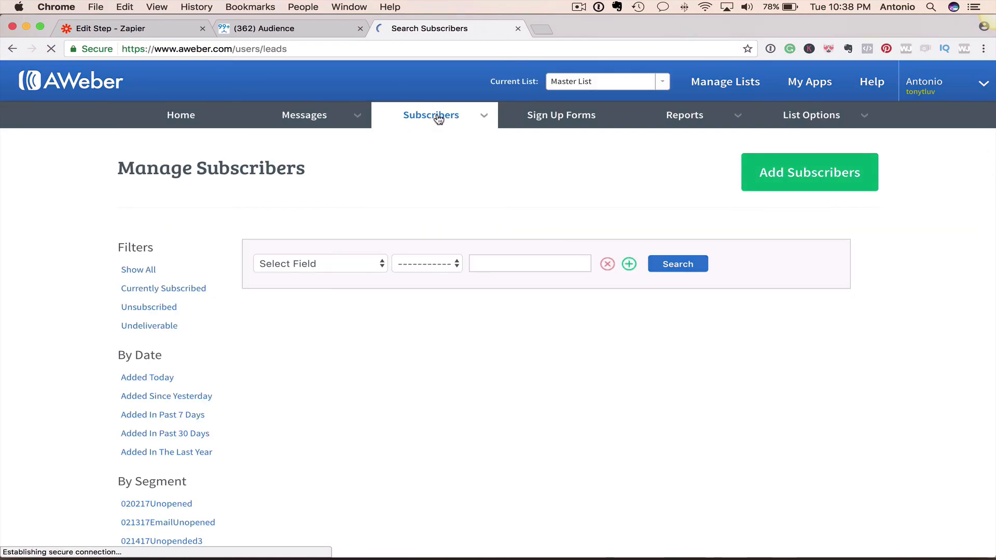
click(153, 382)
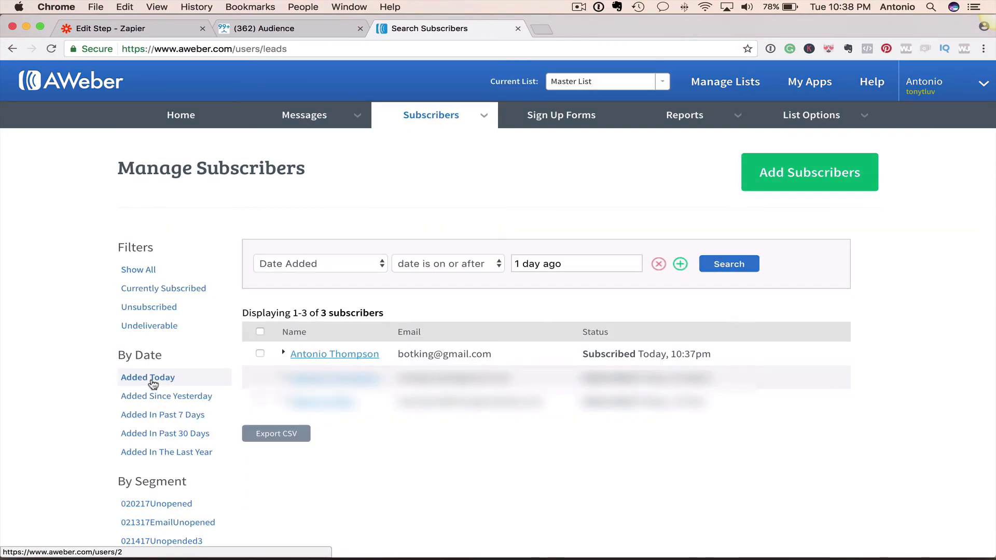
Expand the newest subscriber's record and examine the name, e-mail address, date added and subscription source.
click(327, 355)
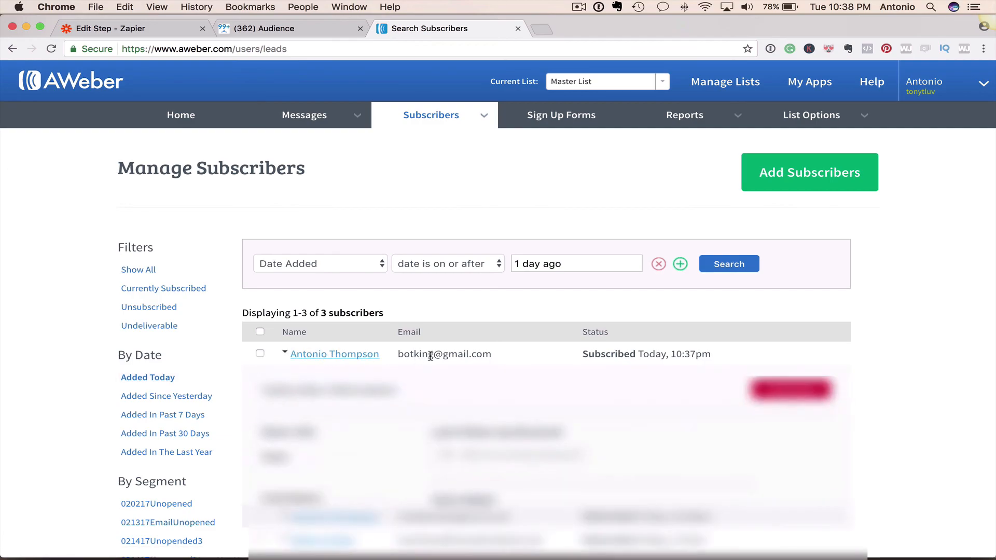
scroll(477, 362, down, 6)
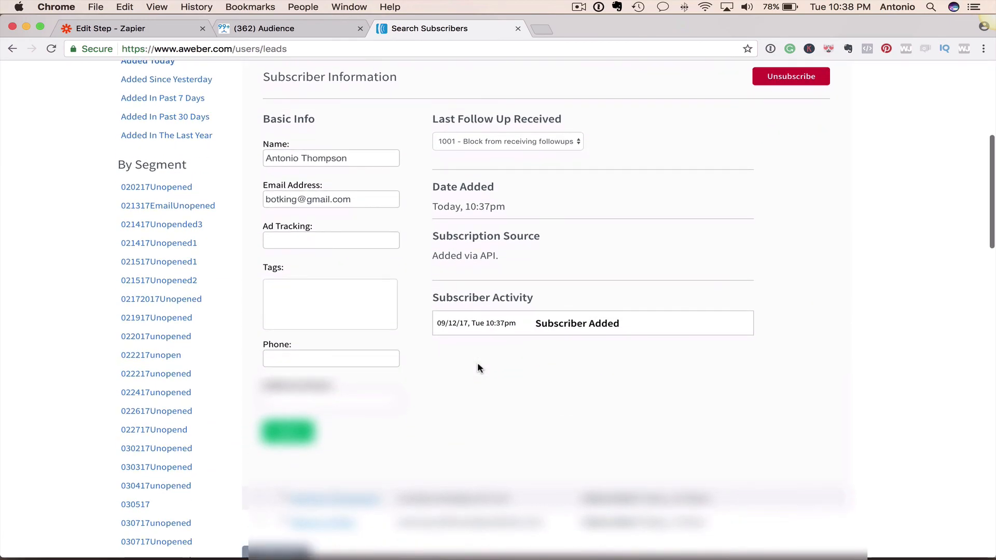
scroll(325, 192, up, 6)
scroll(325, 192, down, 5)
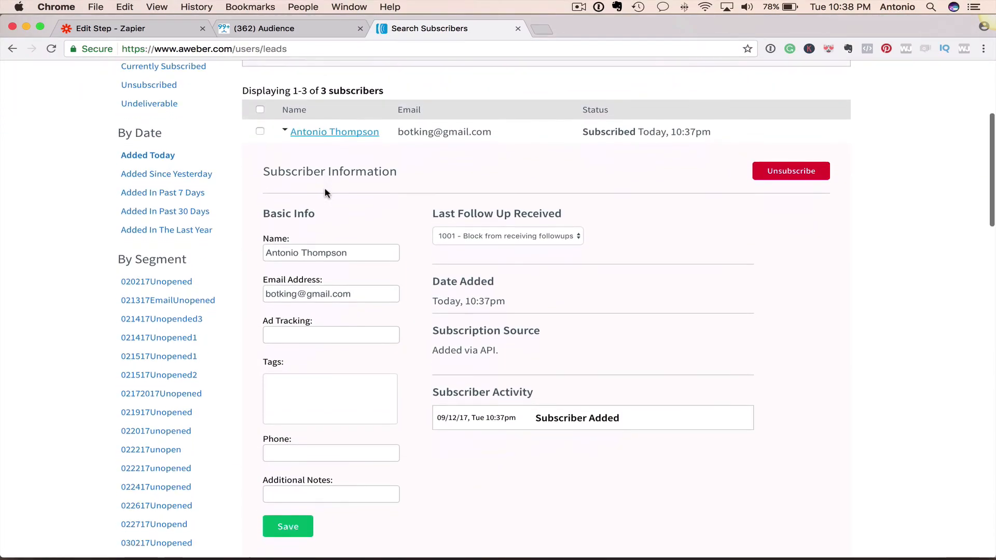